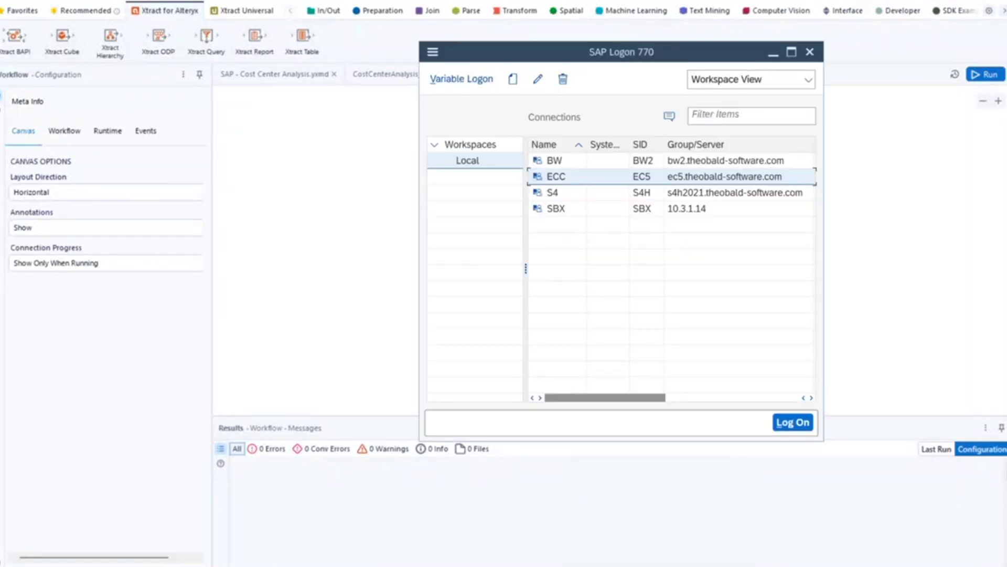
Step: Log on to the ECC system from SAP Logon by entering the user name and the account password
{"action": "left_click_drag", "start_coordinate": [621, 54], "coordinate": [663, 51]}
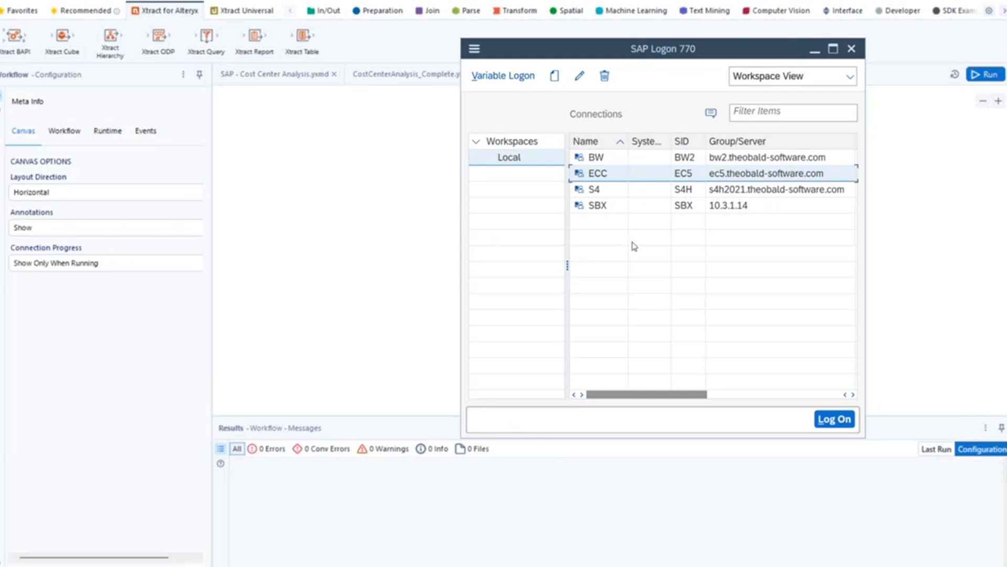
{"action": "double_click", "coordinate": [623, 179]}
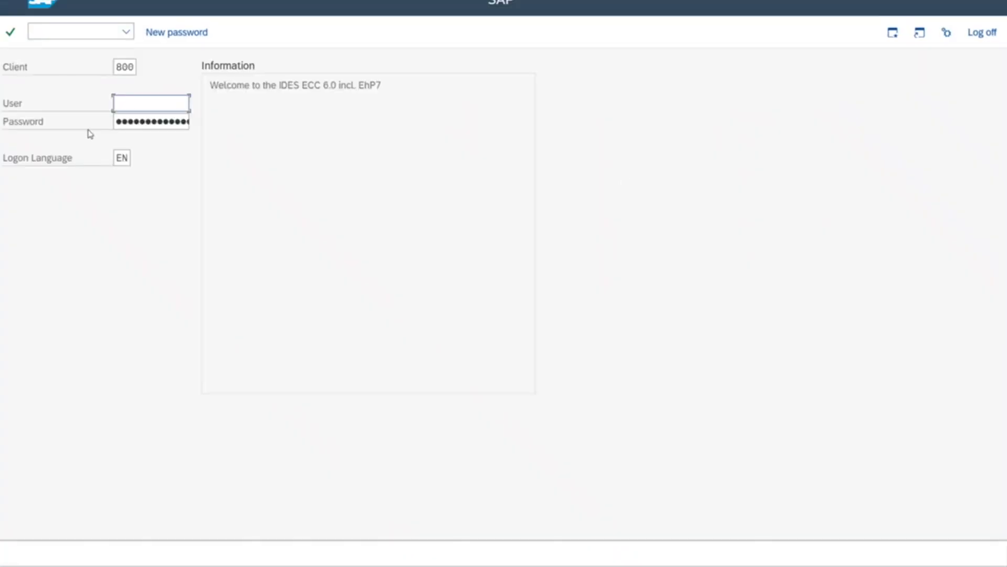
{"action": "type", "text": "s"}
{"action": "left_click", "coordinate": [129, 124]}
{"action": "key", "text": "Tab"}
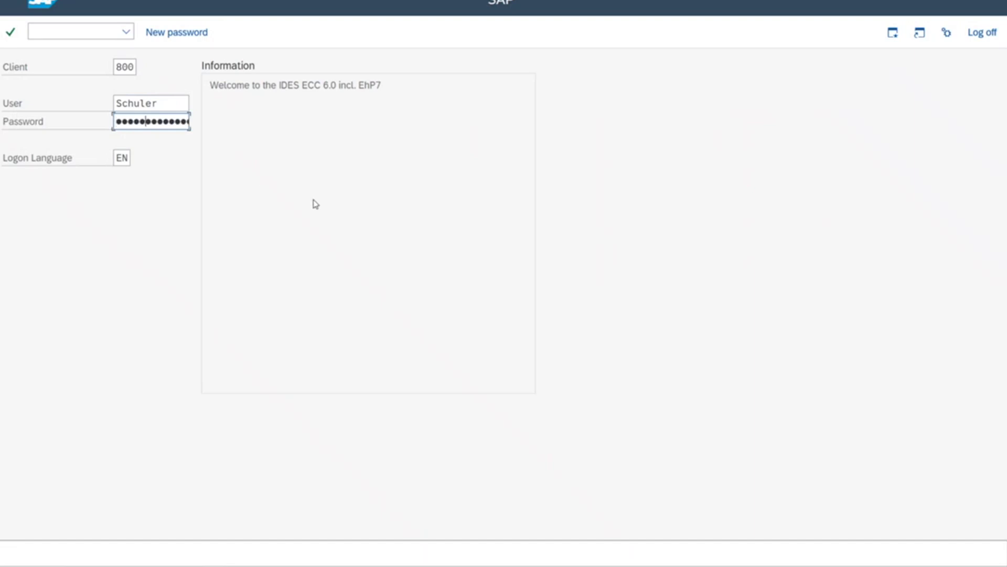
{"action": "key", "text": "Return"}
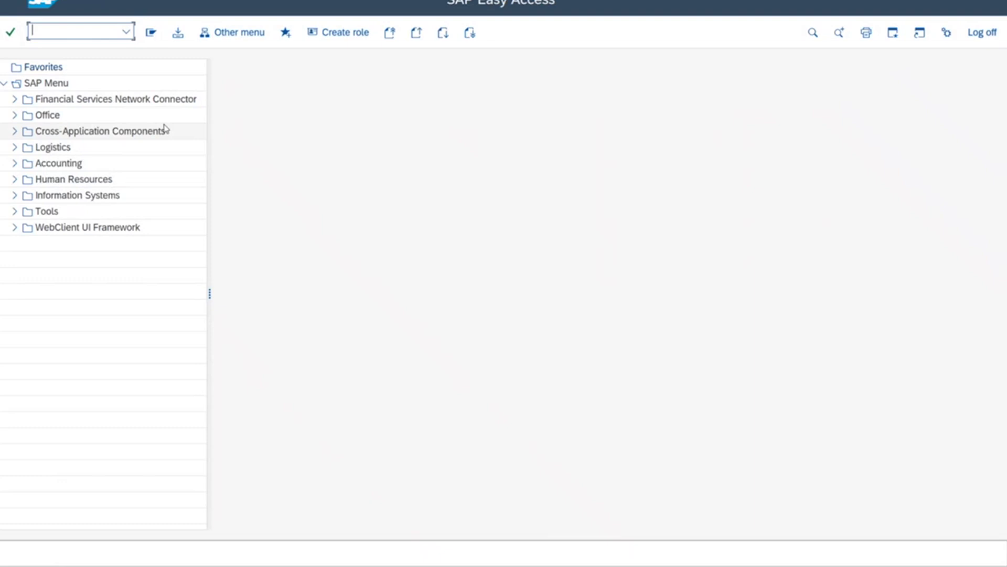
Step: Open transaction KSB1, load its saved DEMO variant and execute the cost center line item report
{"action": "type", "text": "KSB1"}
{"action": "key", "text": "Return"}
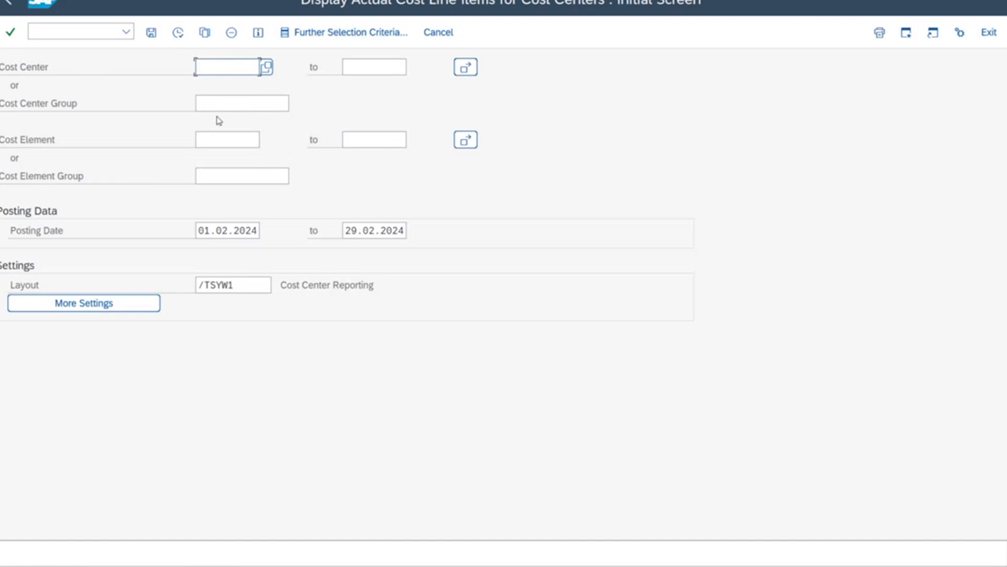
{"action": "left_click", "coordinate": [204, 35]}
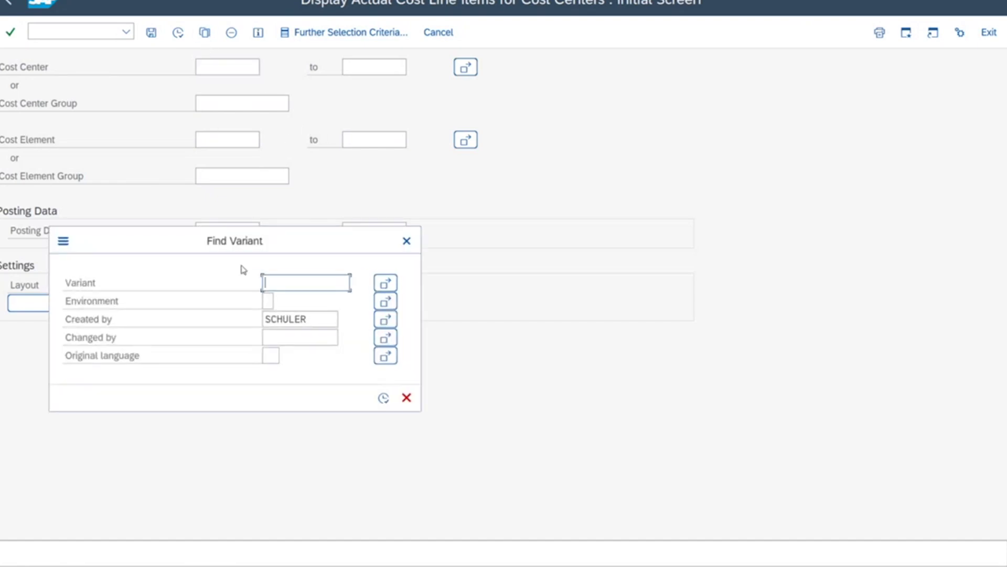
{"action": "left_click", "coordinate": [293, 282]}
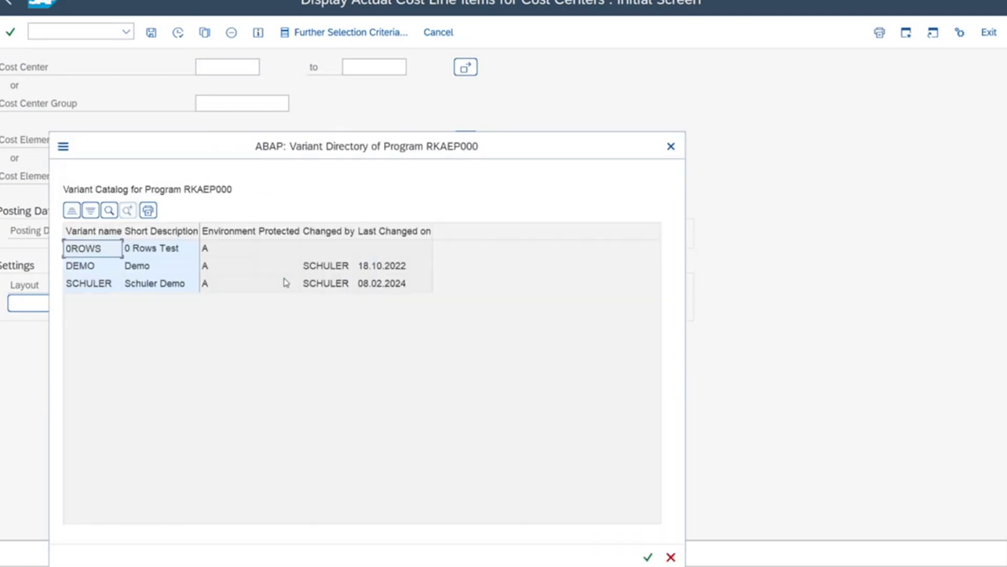
{"action": "double_click", "coordinate": [97, 266]}
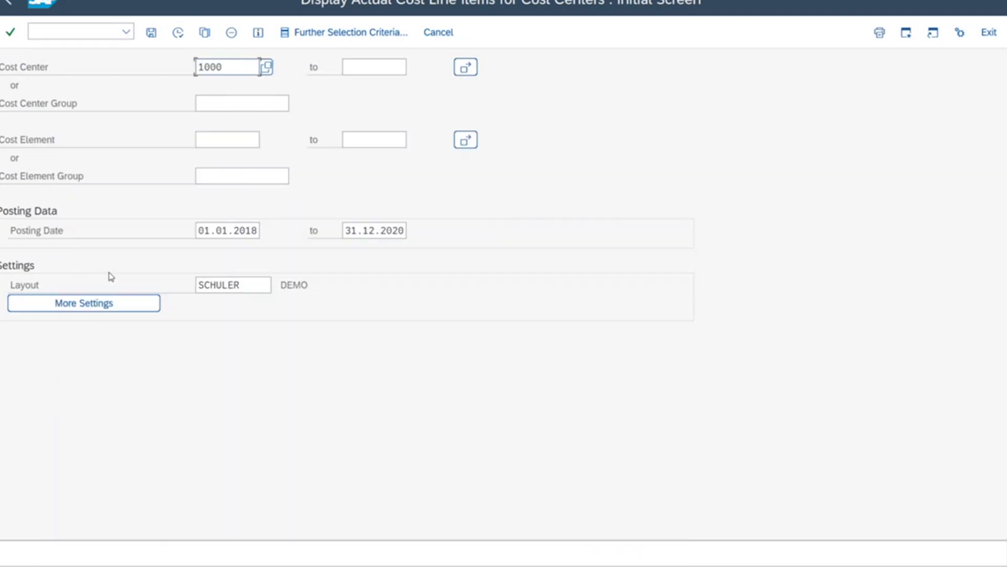
{"action": "left_click", "coordinate": [177, 32]}
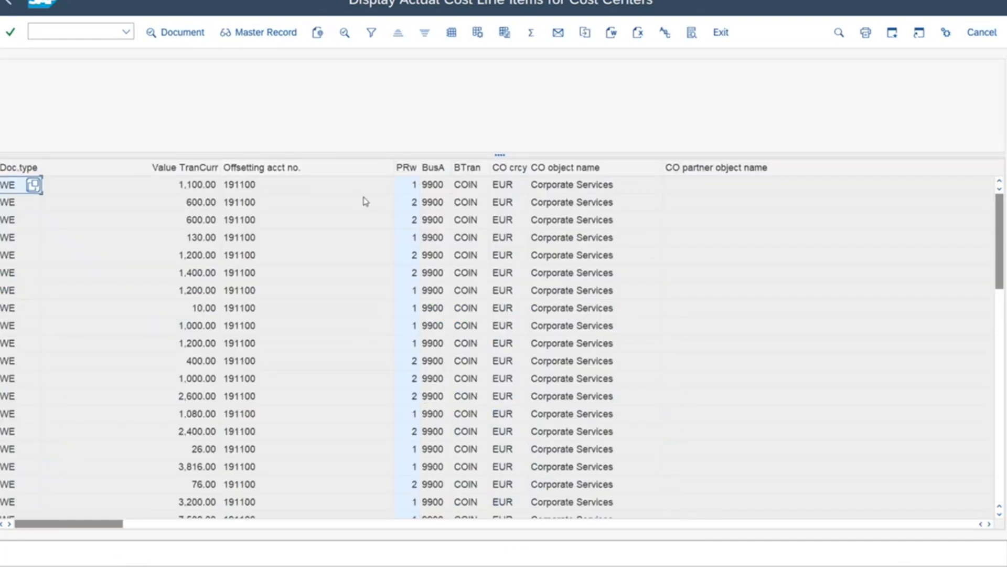
{"action": "left_click_drag", "start_coordinate": [103, 527], "coordinate": [106, 486]}
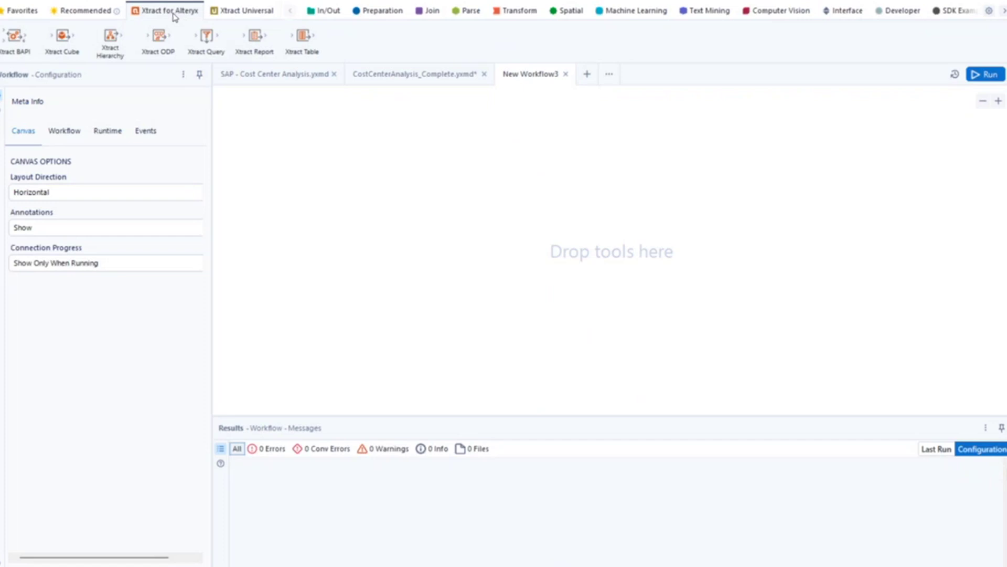
Step: Switch to Alteryx Designer and place an Xtract Report tool on the empty New Workflow3 canvas
{"action": "left_click_drag", "start_coordinate": [60, 42], "coordinate": [111, 41]}
{"action": "left_click_drag", "start_coordinate": [254, 42], "coordinate": [257, 40]}
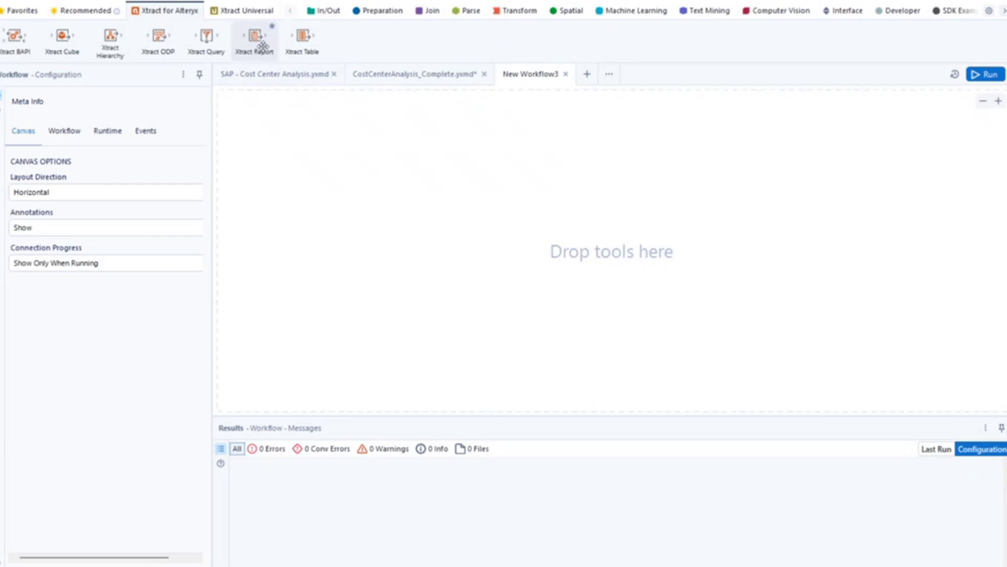
{"action": "left_click_drag", "start_coordinate": [255, 37], "coordinate": [329, 183]}
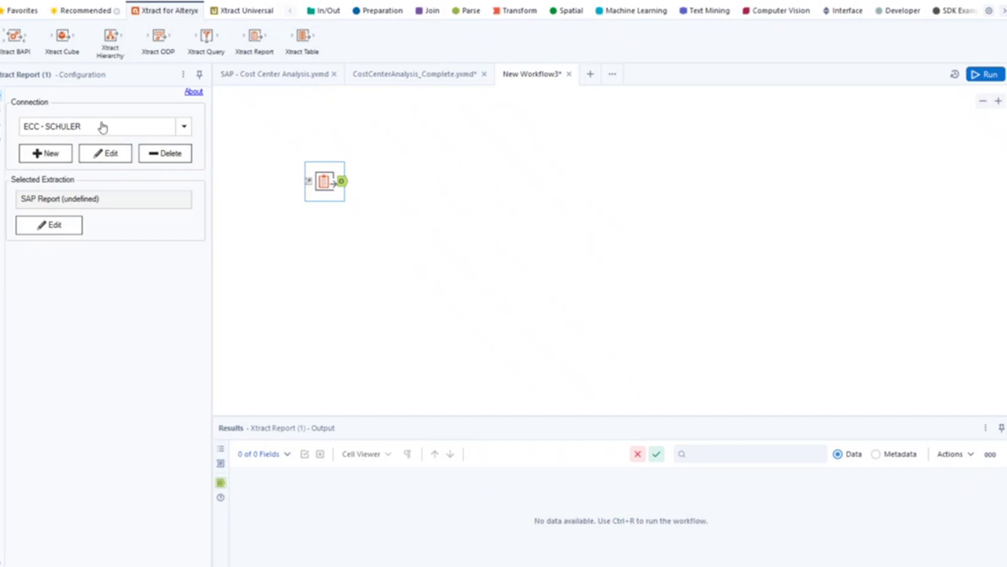
Step: Set the Xtract Report tool's connection to the ECC entry that carries the SAP user name
{"action": "left_click", "coordinate": [184, 128]}
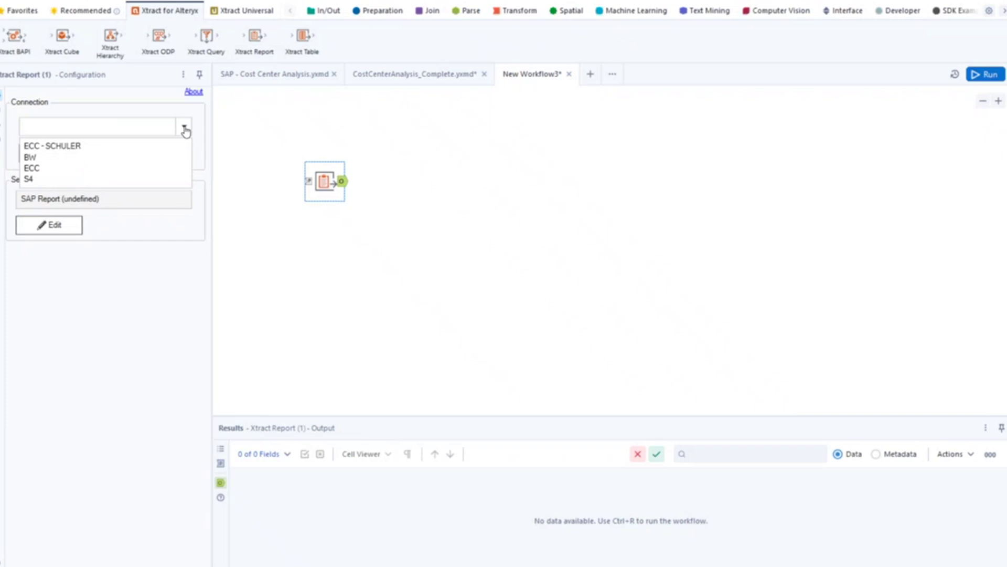
{"action": "left_click", "coordinate": [185, 129]}
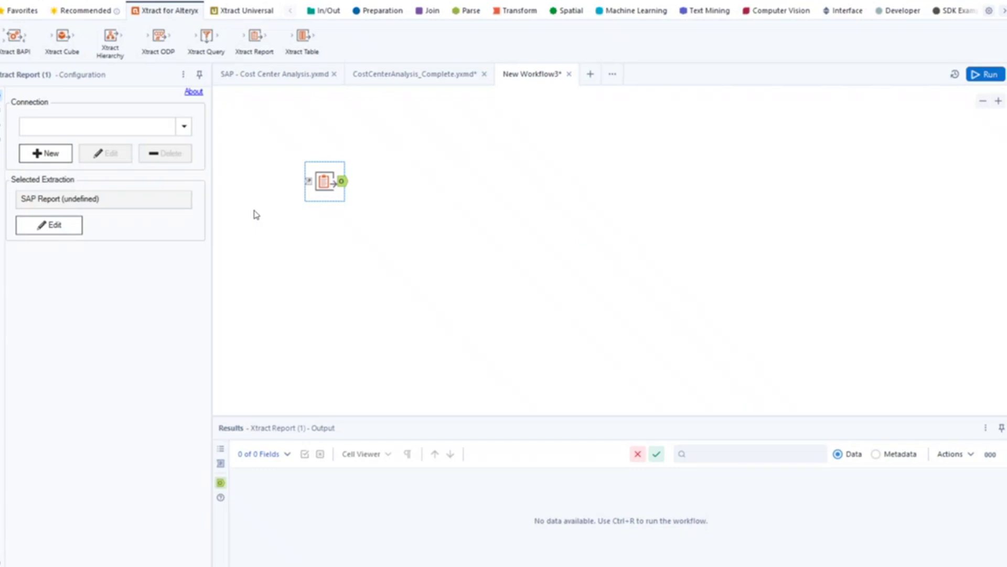
{"action": "left_click", "coordinate": [184, 128]}
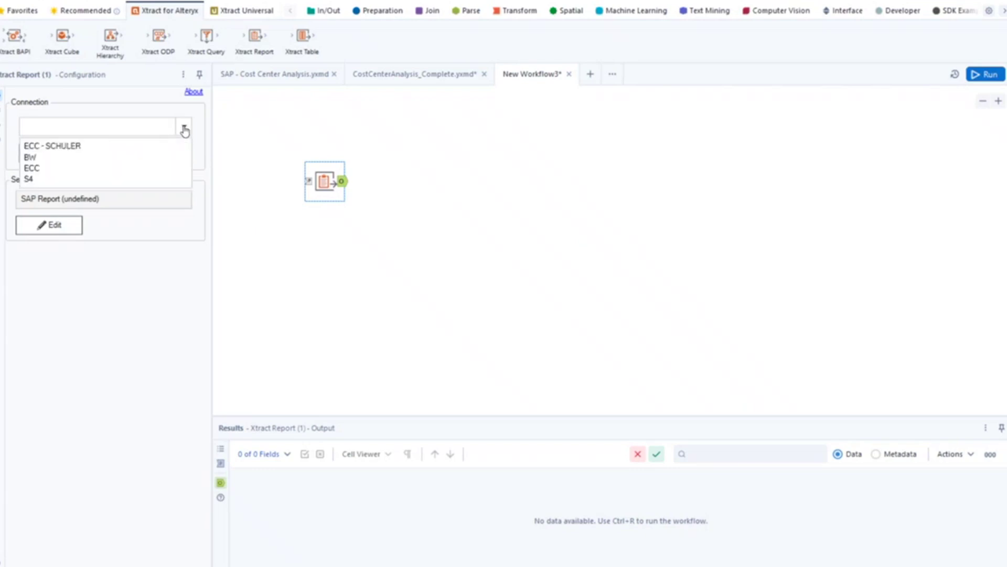
{"action": "left_click", "coordinate": [59, 147]}
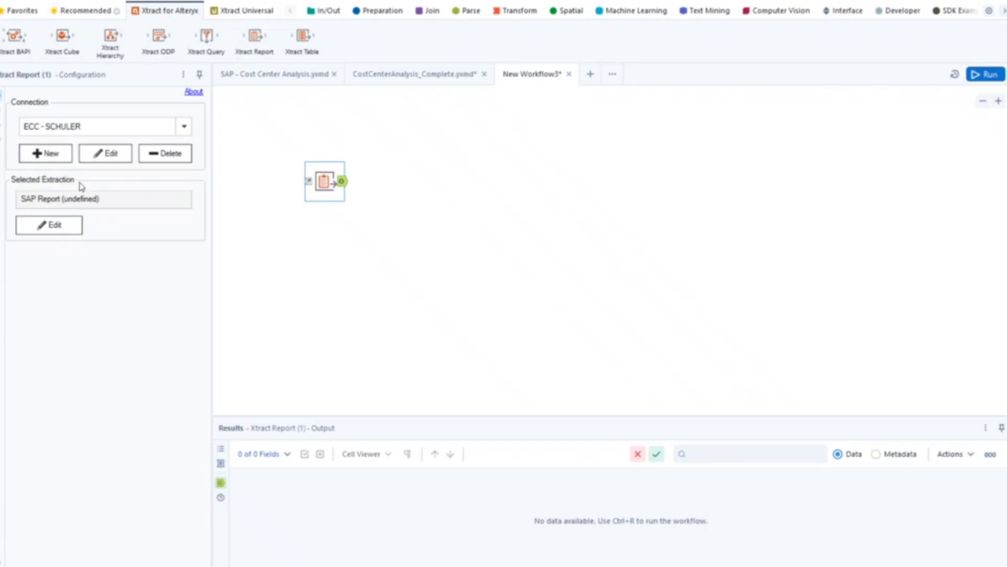
Step: Open the tool's SAP connection details and, beside them, the properties of the ECC entry in SAP Logon
{"action": "left_click", "coordinate": [111, 157]}
{"action": "left_click_drag", "start_coordinate": [473, 78], "coordinate": [286, 42]}
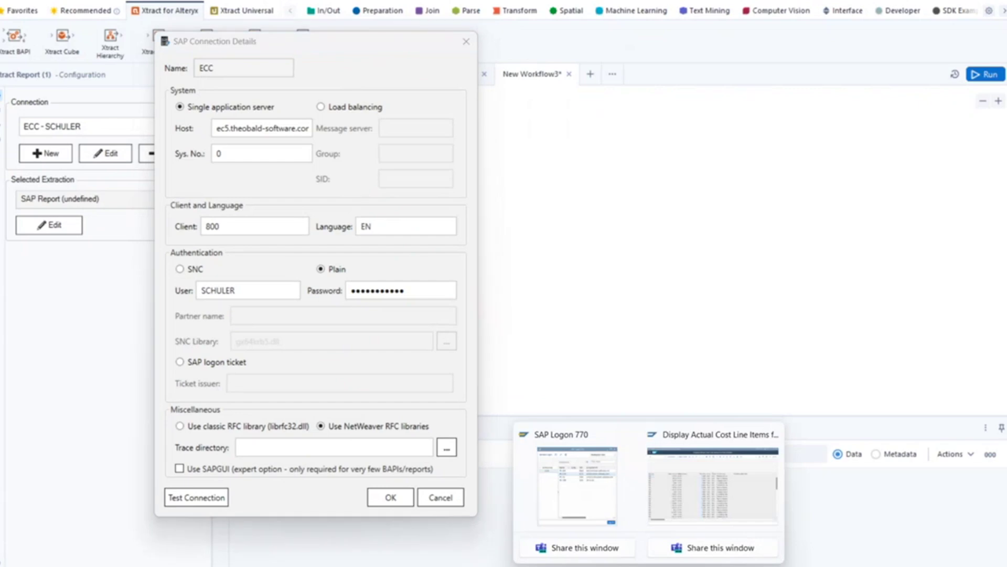
{"action": "left_click", "coordinate": [587, 496]}
{"action": "left_click_drag", "start_coordinate": [660, 51], "coordinate": [693, 45]}
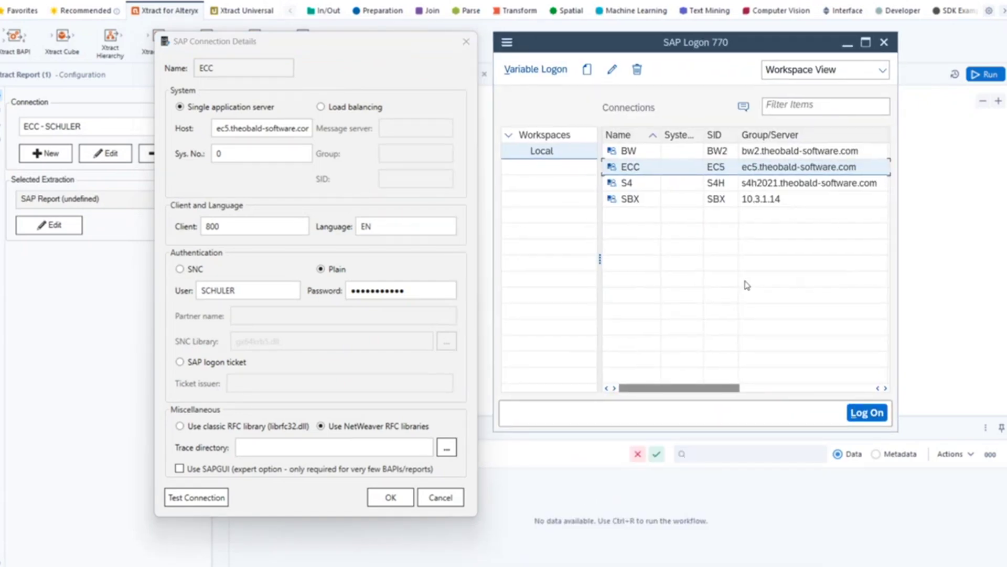
{"action": "right_click", "coordinate": [634, 170]}
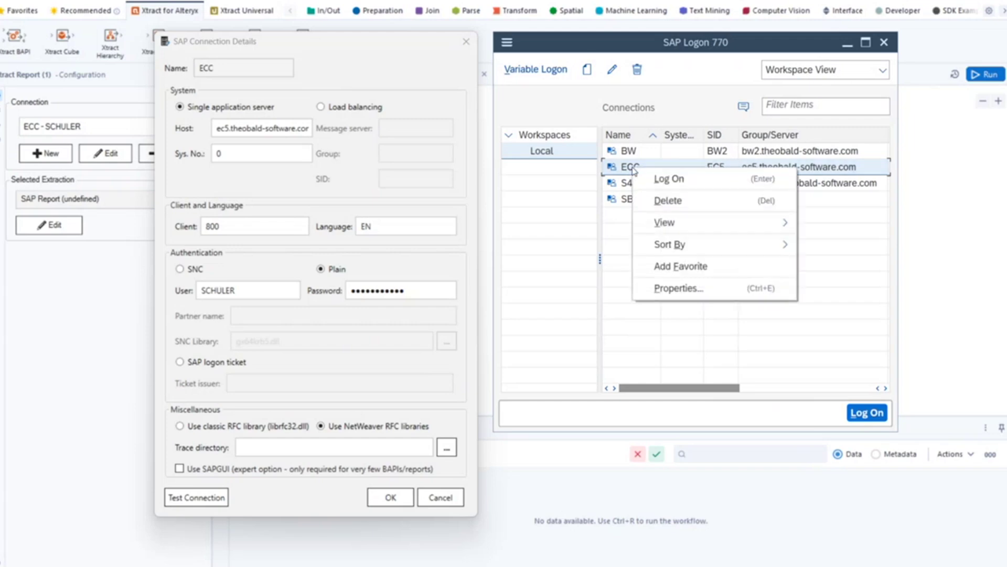
{"action": "left_click", "coordinate": [694, 288]}
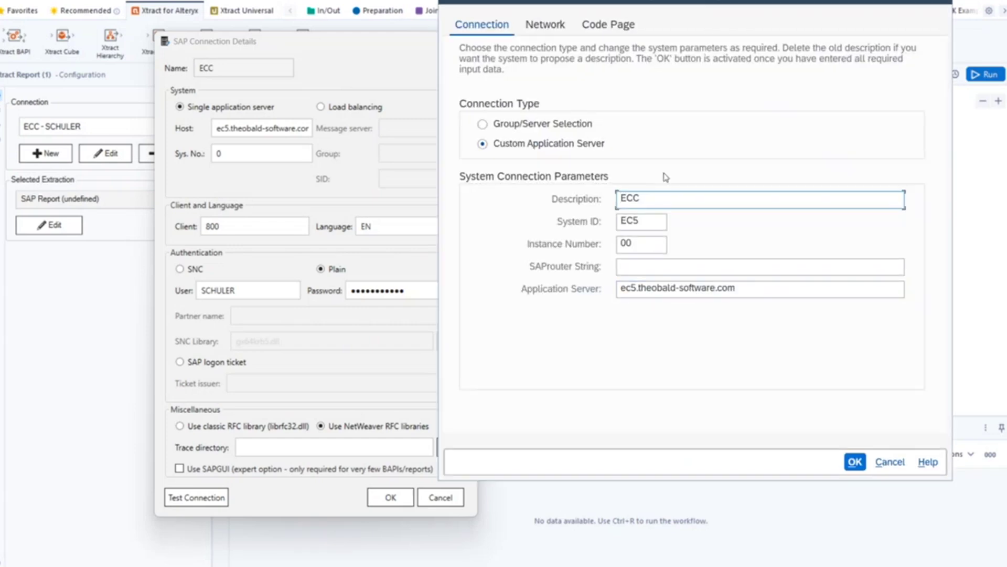
{"action": "left_click_drag", "start_coordinate": [631, 7], "coordinate": [678, 0]}
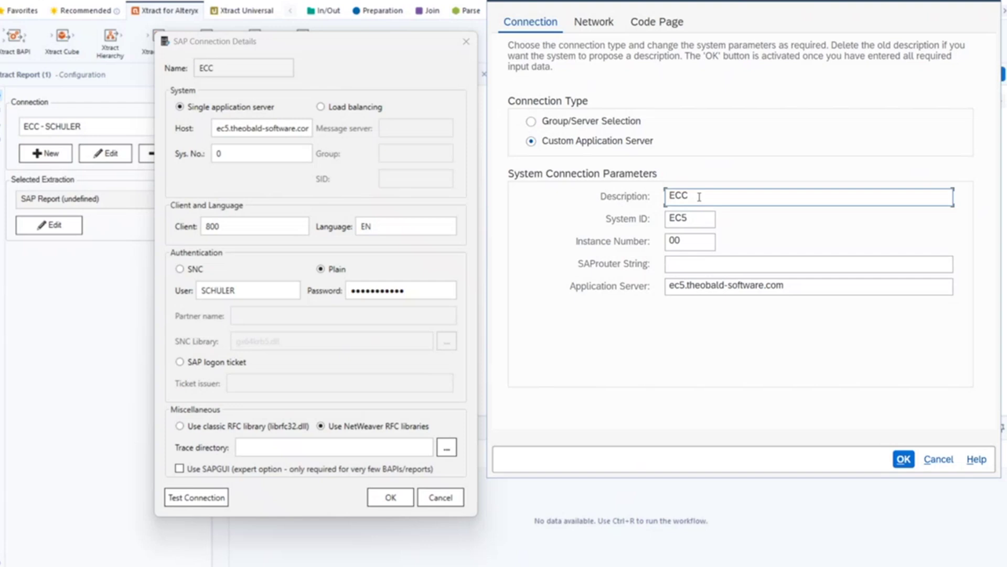
Step: Examine the ECC entry's application server and its Group/Server Selection parameters, discarding any change and closing SAP Logon
{"action": "left_click_drag", "start_coordinate": [796, 289], "coordinate": [625, 286]}
{"action": "left_click", "coordinate": [565, 124]}
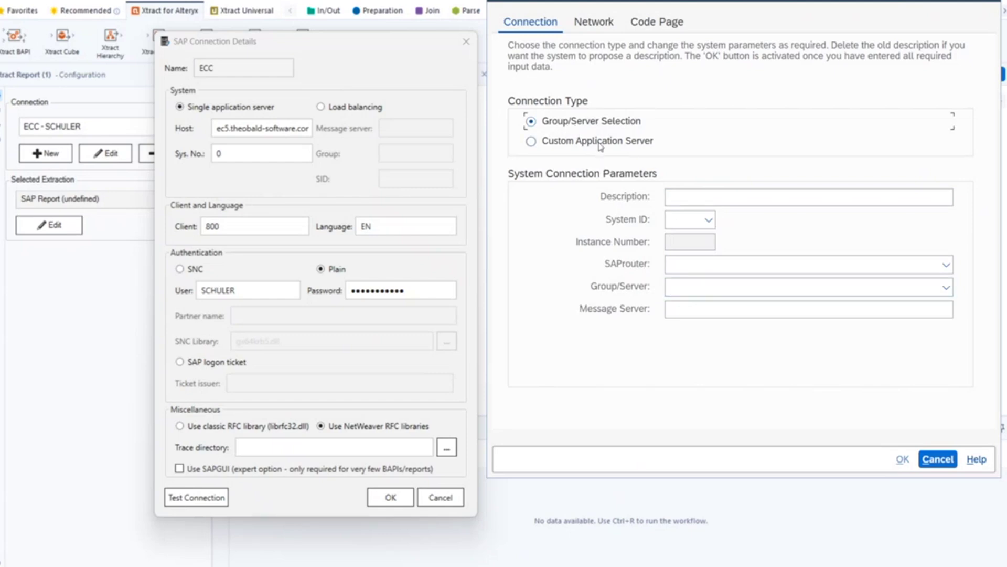
{"action": "left_click", "coordinate": [531, 141]}
{"action": "left_click", "coordinate": [938, 459]}
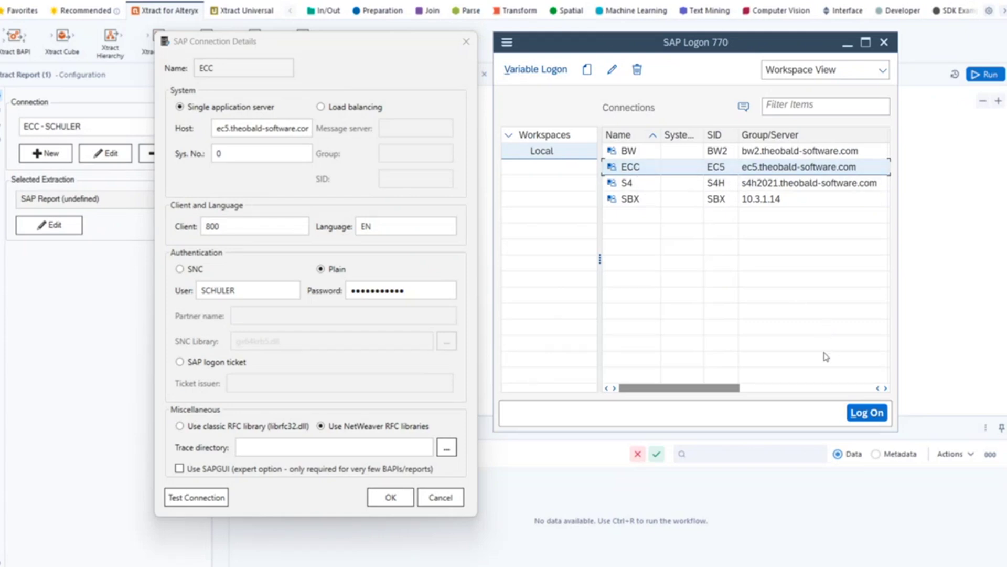
{"action": "left_click", "coordinate": [885, 44]}
Step: Examine the load balancing fields and the client number in the SAP connection details, leaving Single application server selected
{"action": "left_click_drag", "start_coordinate": [368, 42], "coordinate": [468, 27]}
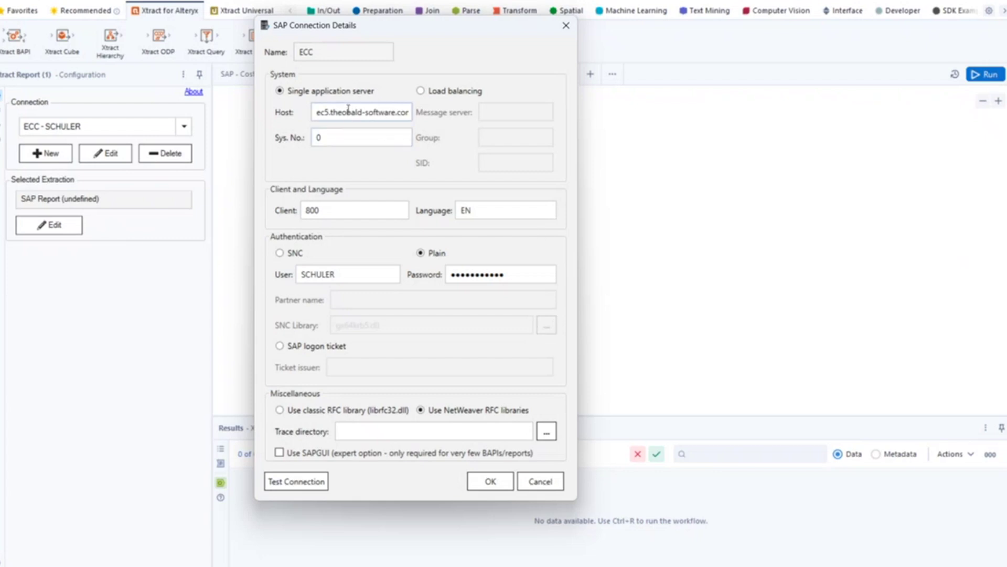
{"action": "left_click", "coordinate": [422, 91]}
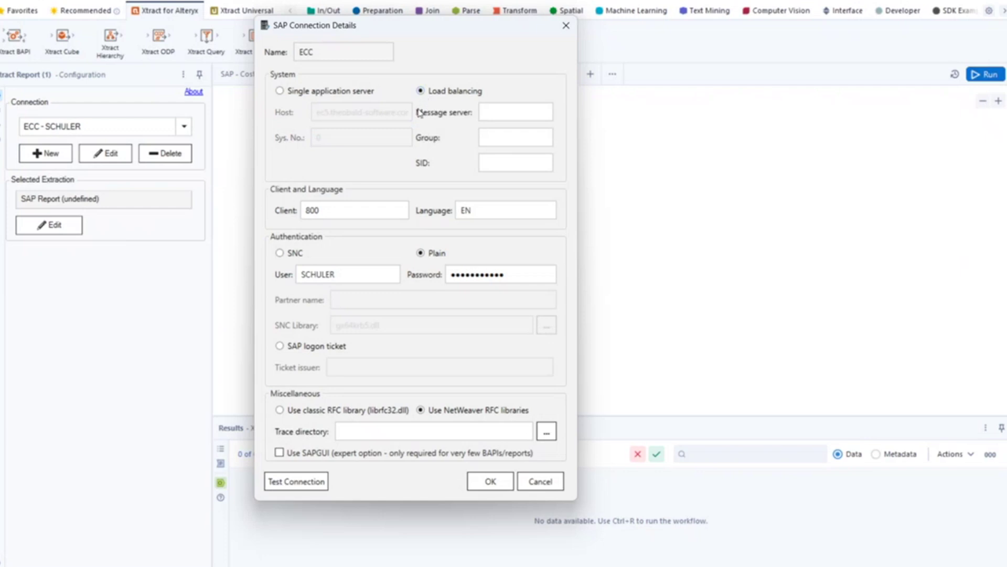
{"action": "left_click", "coordinate": [340, 95]}
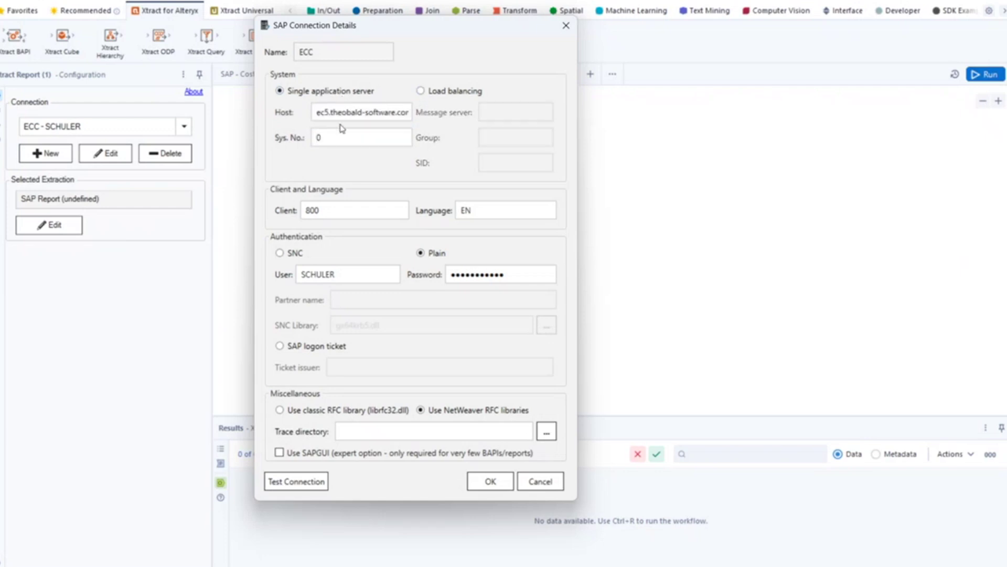
{"action": "double_click", "coordinate": [362, 210]}
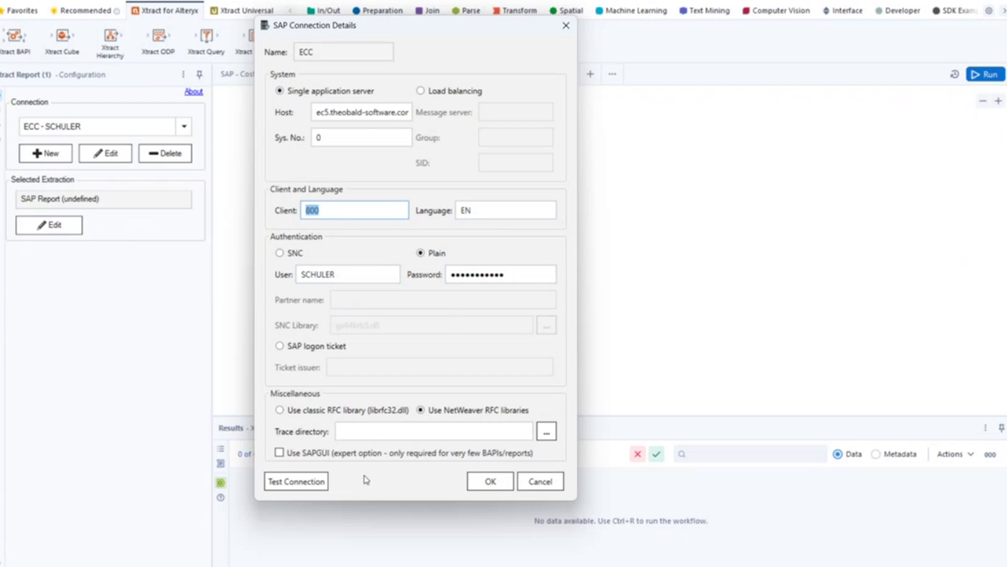
Step: Test the ECC connection and accept the SAP connection details
{"action": "left_click", "coordinate": [294, 480]}
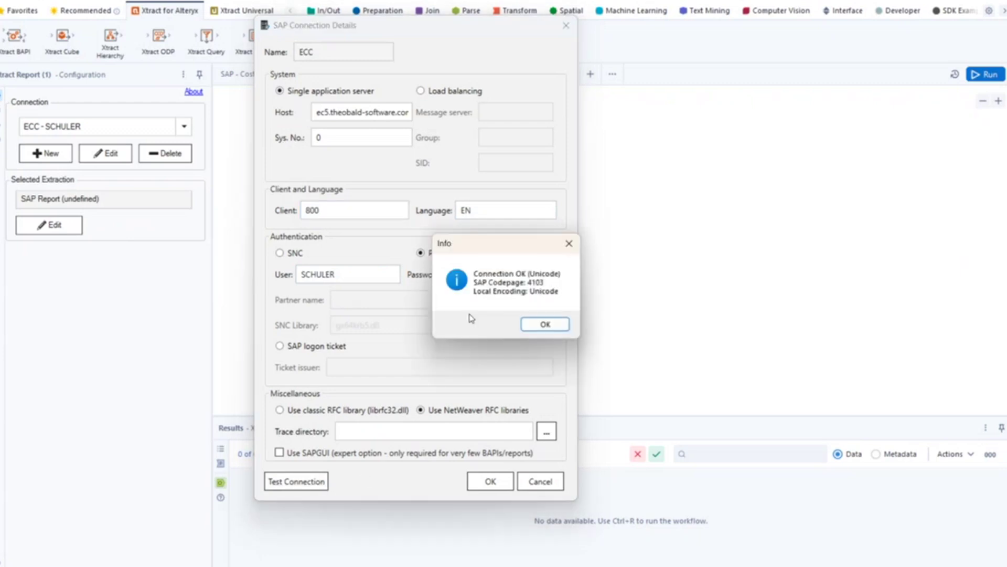
{"action": "left_click", "coordinate": [543, 323]}
{"action": "left_click", "coordinate": [490, 480]}
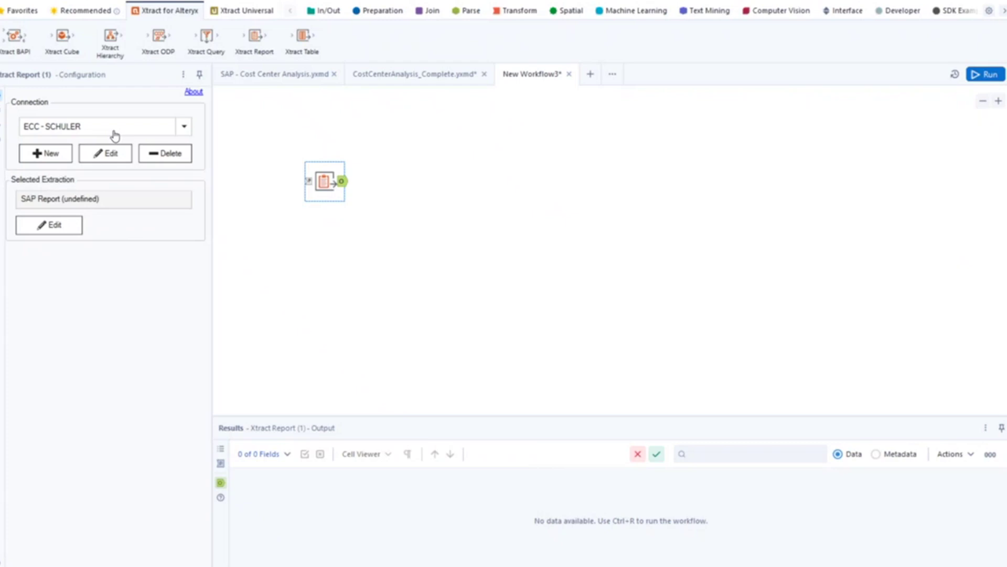
Step: Edit the tool's extraction, look up the report by TCODE KSB1 and select report RKAEP000
{"action": "left_click", "coordinate": [70, 231]}
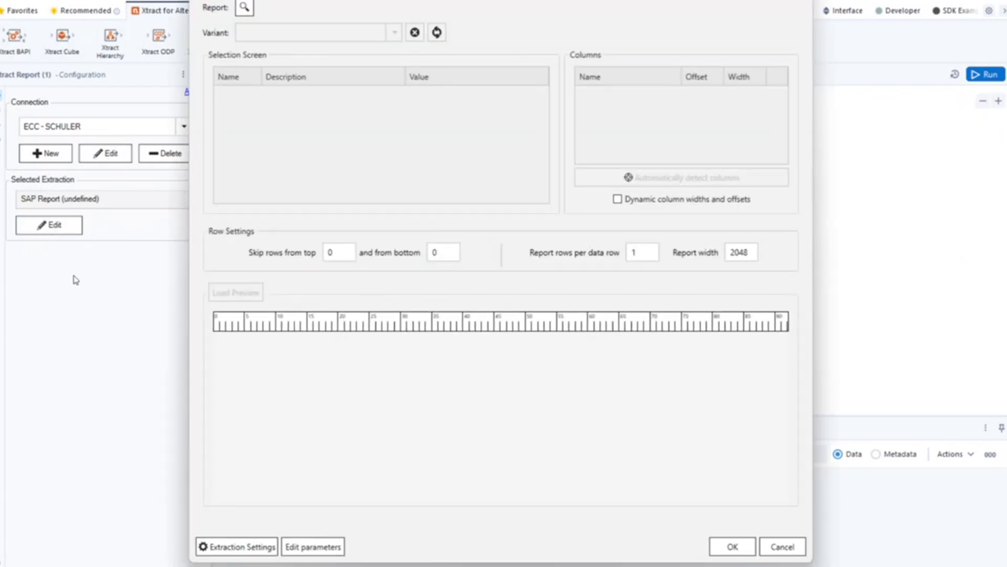
{"action": "left_click", "coordinate": [245, 8]}
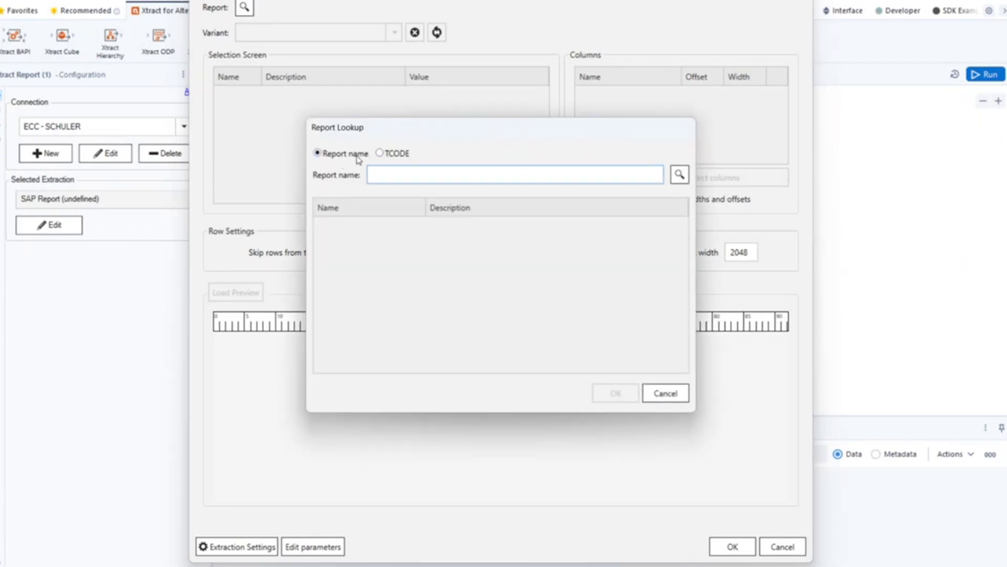
{"action": "left_click", "coordinate": [380, 152]}
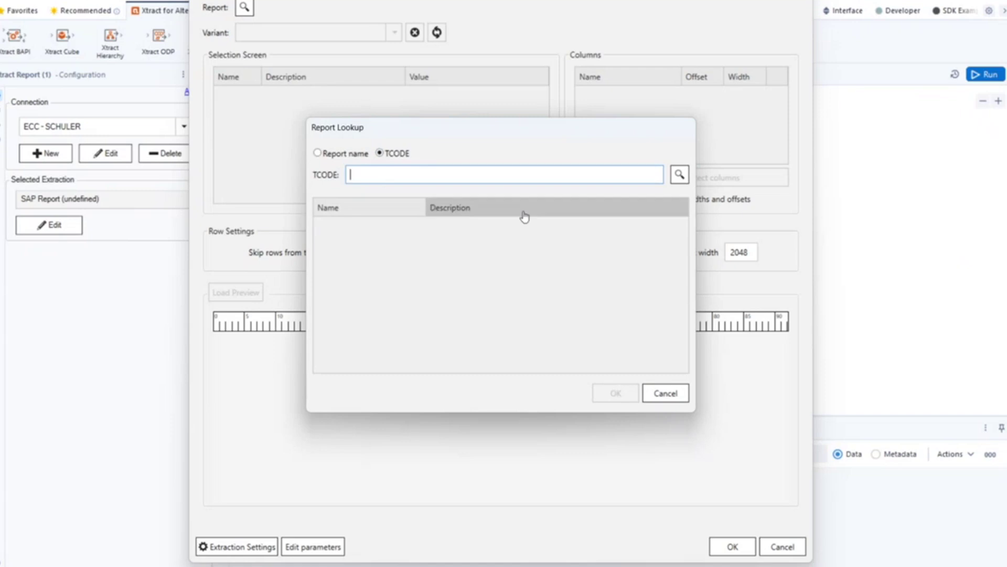
{"action": "type", "text": "KSB1"}
{"action": "left_click", "coordinate": [679, 174]}
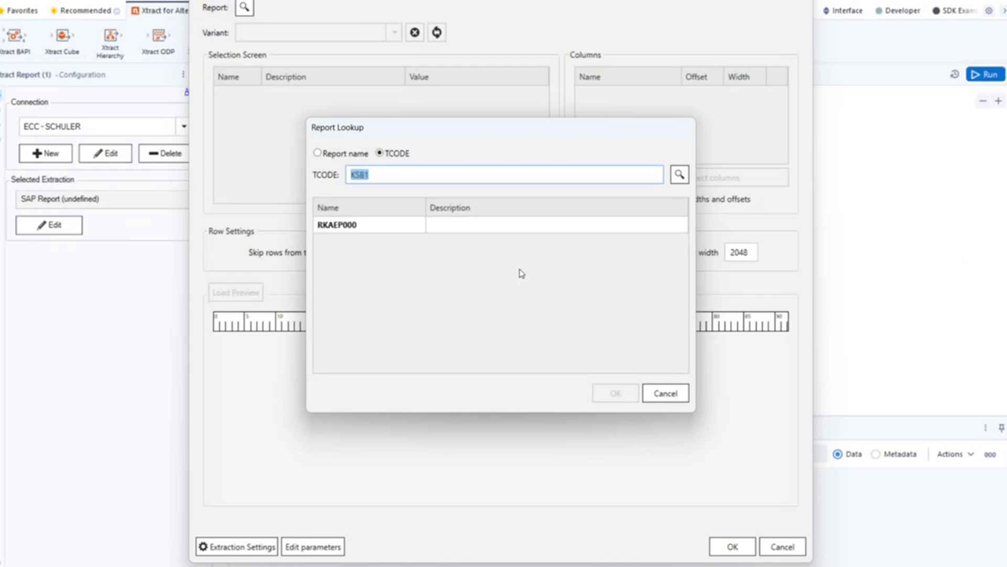
{"action": "left_click", "coordinate": [357, 224]}
{"action": "left_click", "coordinate": [611, 396]}
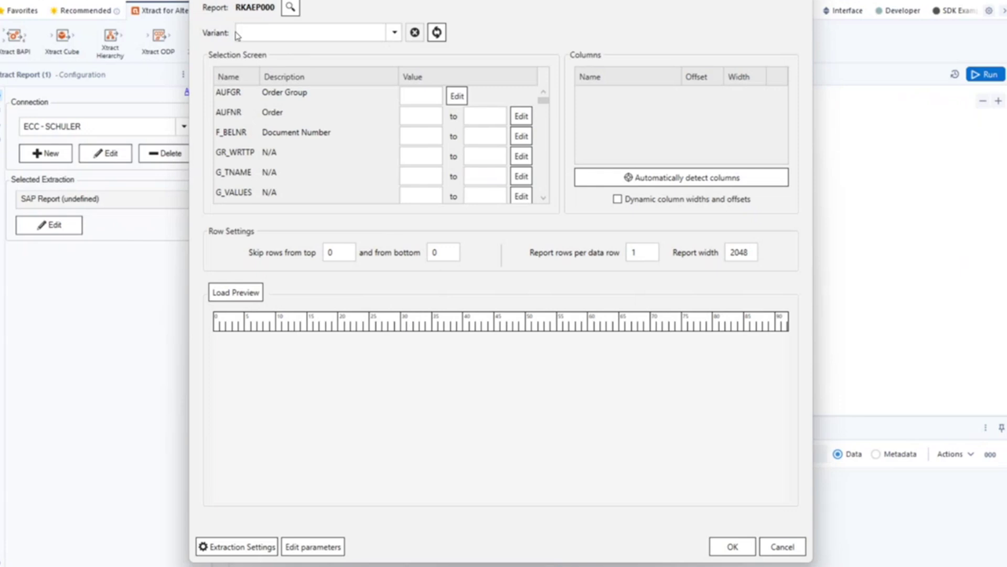
Step: Choose the DEMO variant for report RKAEP000, review its selection screen and automatically detect the report columns
{"action": "left_click", "coordinate": [394, 33]}
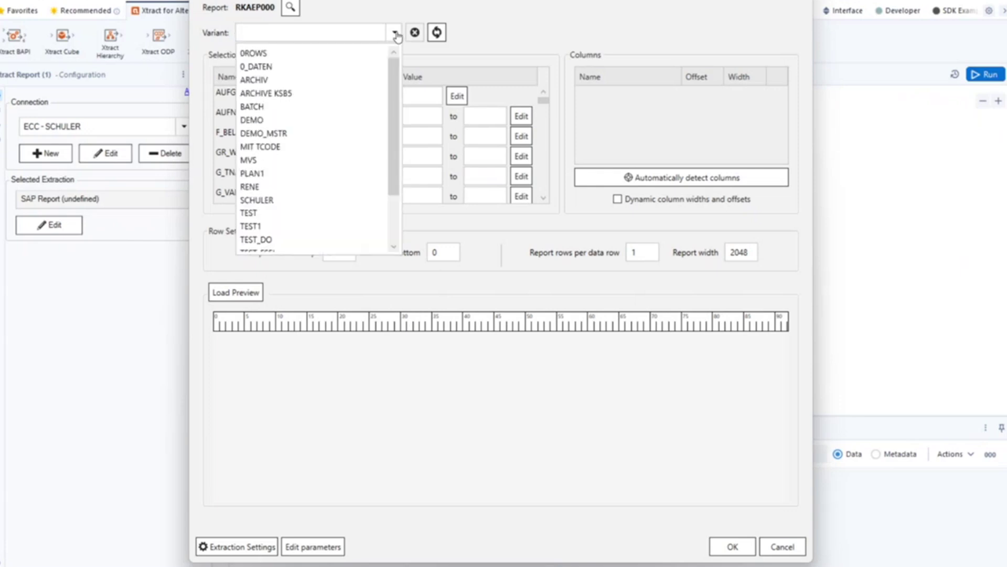
{"action": "left_click", "coordinate": [277, 124]}
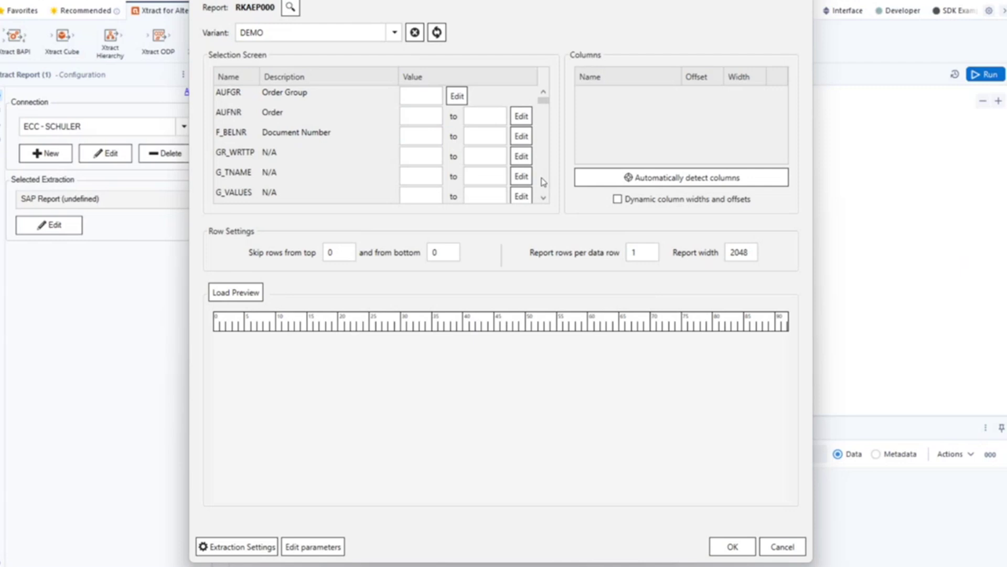
{"action": "scroll", "coordinate": [542, 180], "scroll_direction": "down", "scroll_amount": 2}
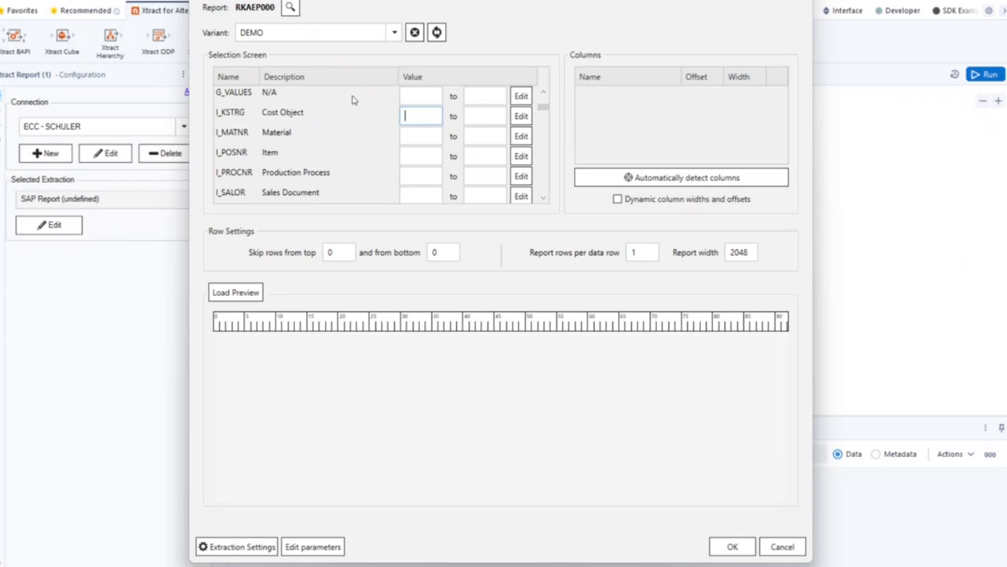
{"action": "left_click", "coordinate": [689, 183]}
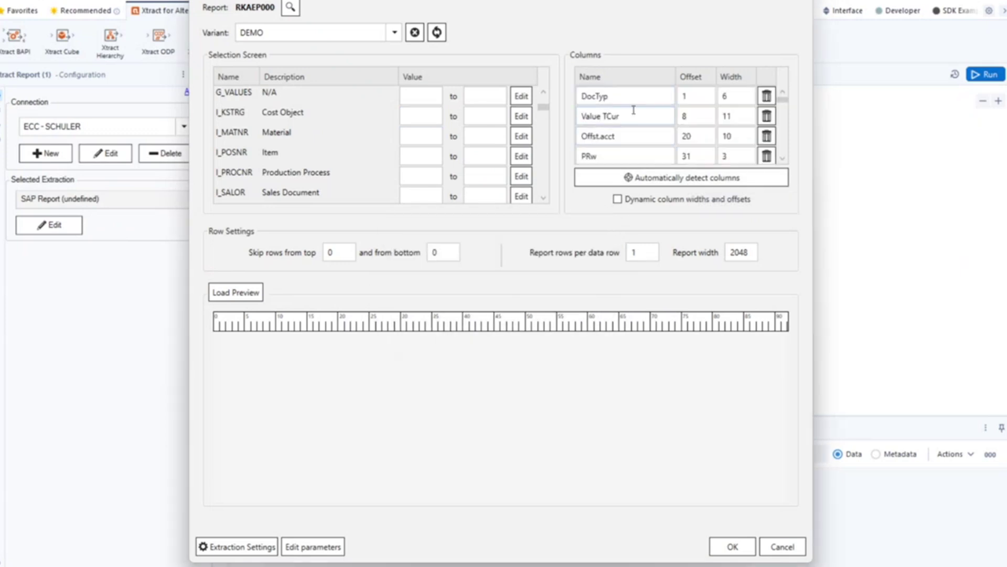
{"action": "mouse_move", "coordinate": [783, 100]}
{"action": "left_mouse_down"}
{"action": "mouse_move", "coordinate": [785, 157]}
{"action": "mouse_move", "coordinate": [797, 94]}
{"action": "left_mouse_up"}
Step: Load the report preview, skip 3 rows from the top and 2 from the bottom, and accept the extraction settings
{"action": "left_click", "coordinate": [237, 294]}
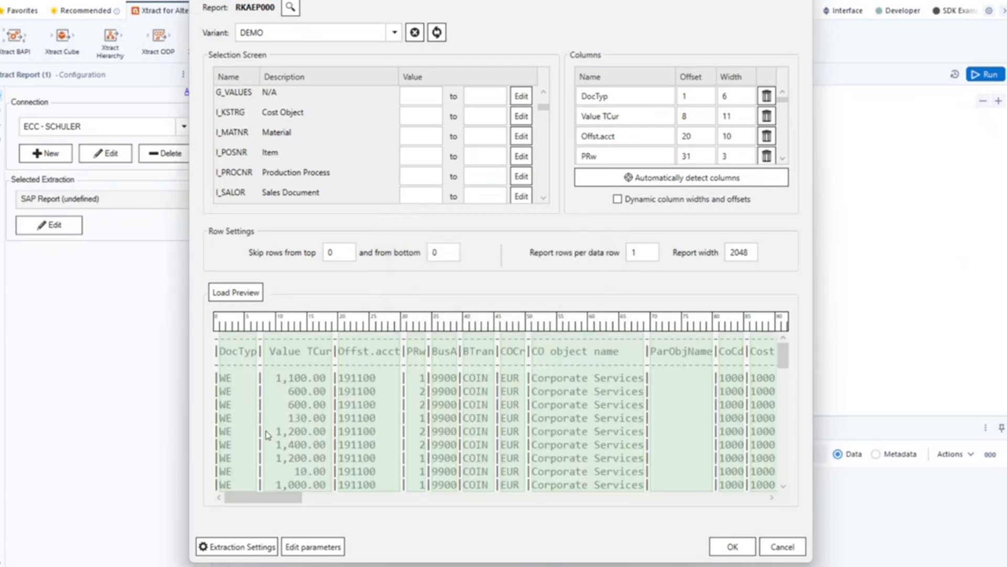
{"action": "mouse_move", "coordinate": [298, 497]}
{"action": "left_mouse_down"}
{"action": "mouse_move", "coordinate": [773, 486]}
{"action": "mouse_move", "coordinate": [291, 481]}
{"action": "left_mouse_up"}
{"action": "left_click_drag", "start_coordinate": [347, 250], "coordinate": [281, 256]}
{"action": "type", "text": "3"}
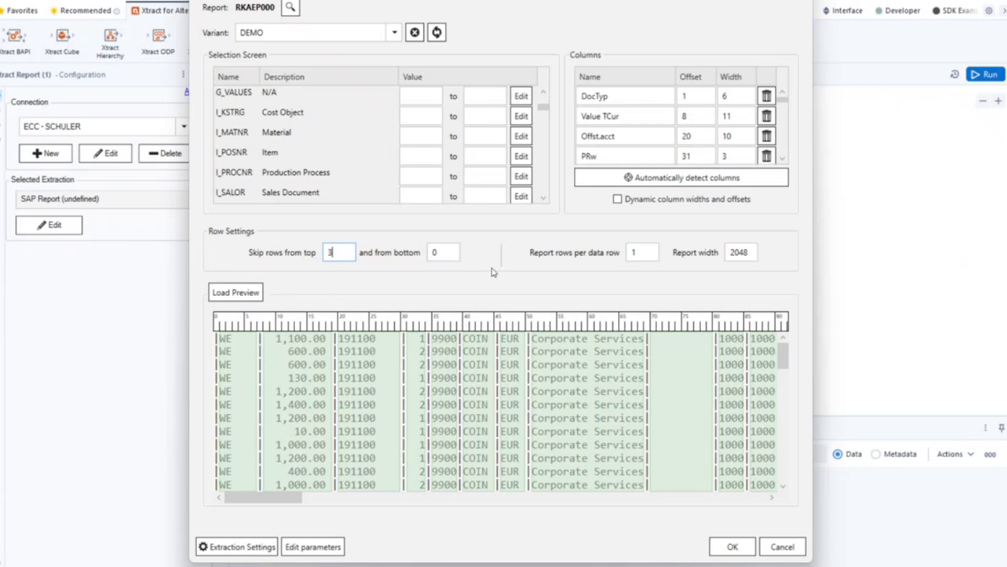
{"action": "mouse_move", "coordinate": [783, 356]}
{"action": "left_mouse_down"}
{"action": "mouse_move", "coordinate": [782, 481]}
{"action": "mouse_move", "coordinate": [800, 346]}
{"action": "left_mouse_up"}
{"action": "double_click", "coordinate": [448, 253]}
{"action": "type", "text": "2"}
{"action": "left_click", "coordinate": [732, 547]}
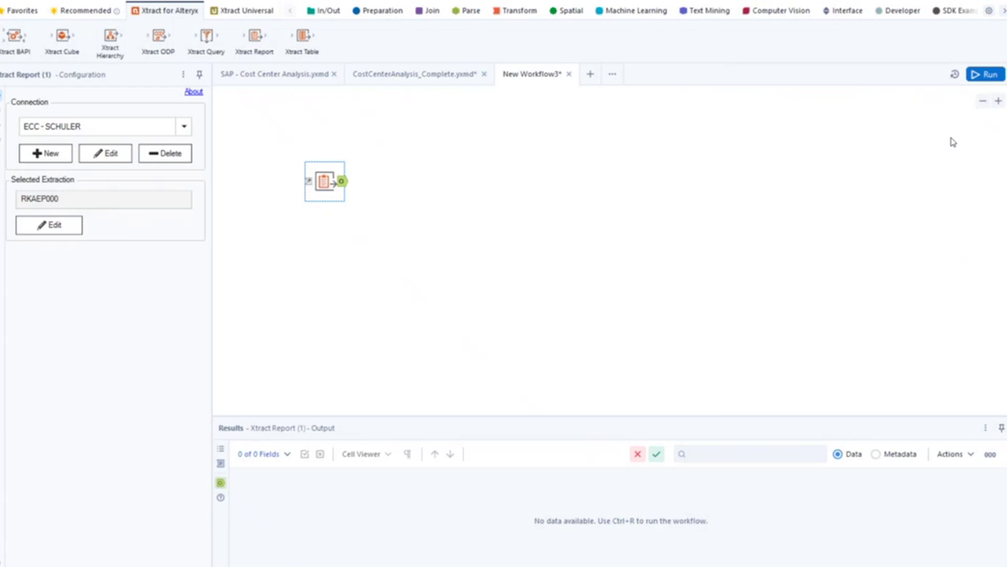
Step: Run the new workflow and examine the Xtract Report tool's output in an enlarged results area
{"action": "left_click", "coordinate": [989, 74]}
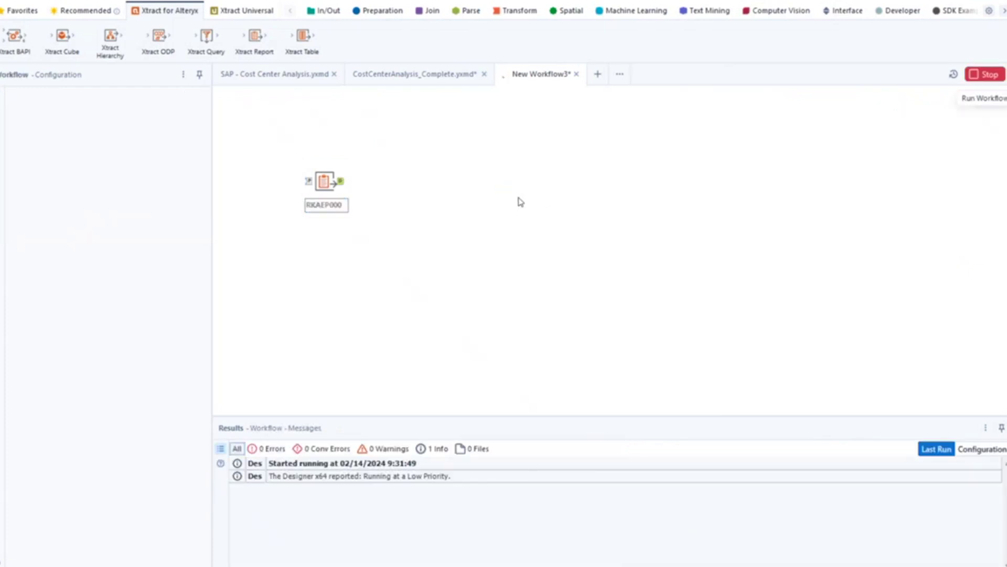
{"action": "left_click", "coordinate": [324, 183]}
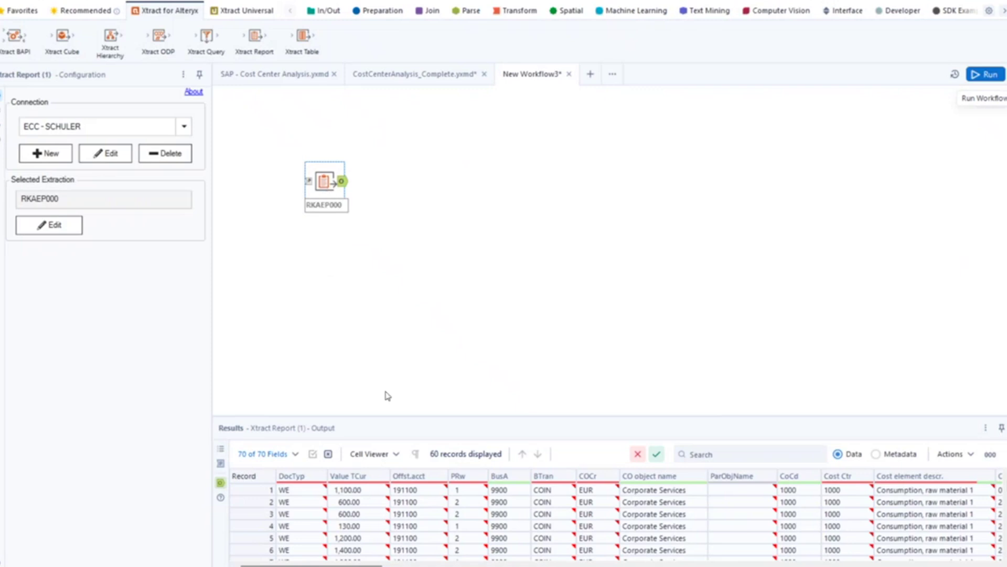
{"action": "left_click_drag", "start_coordinate": [408, 415], "coordinate": [416, 328]}
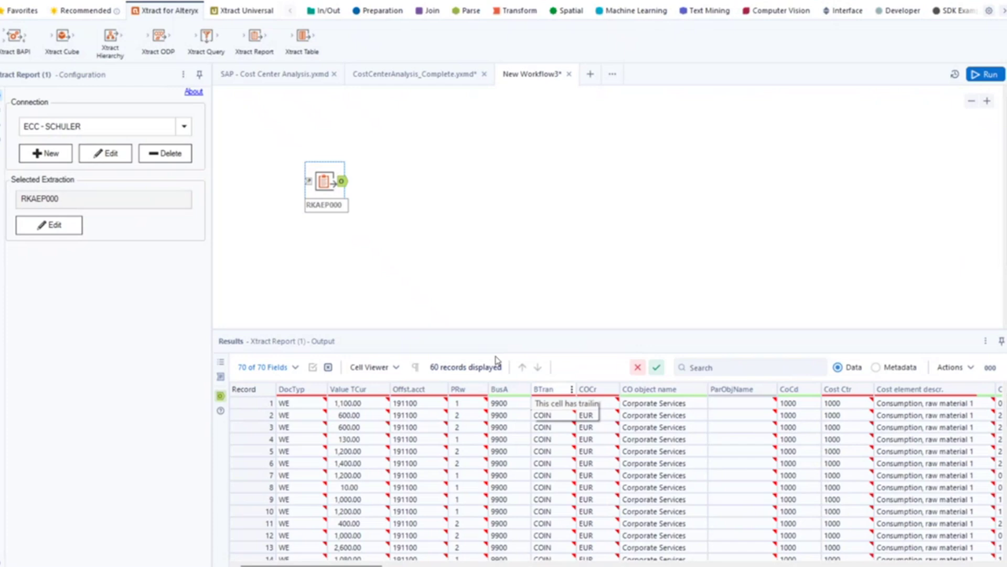
Step: Switch to the SAP - Cost Center Analysis.yxmd workflow and examine the CostCenter value in the Cost Center Input tool
{"action": "left_click", "coordinate": [278, 75]}
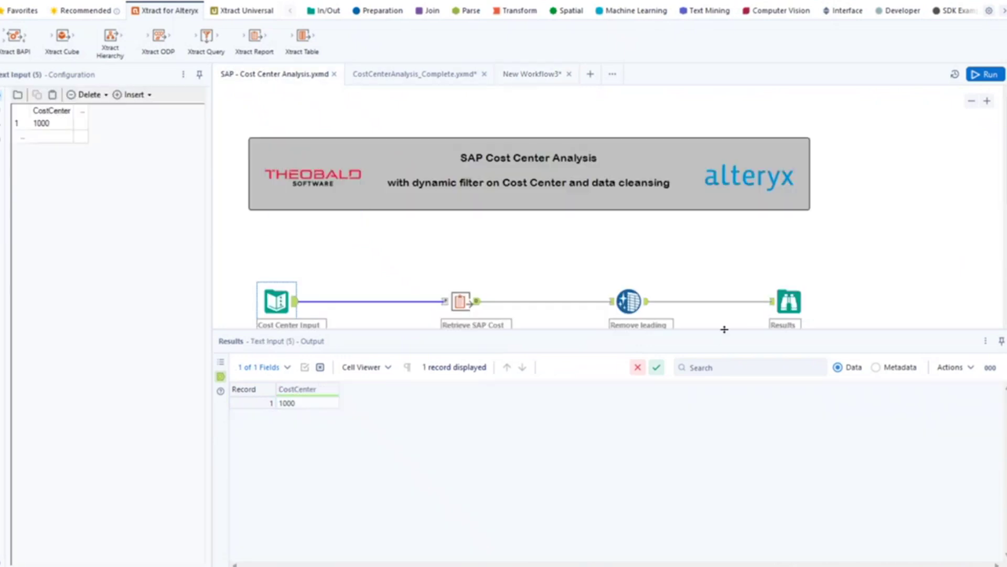
{"action": "left_click_drag", "start_coordinate": [716, 465], "coordinate": [715, 465]}
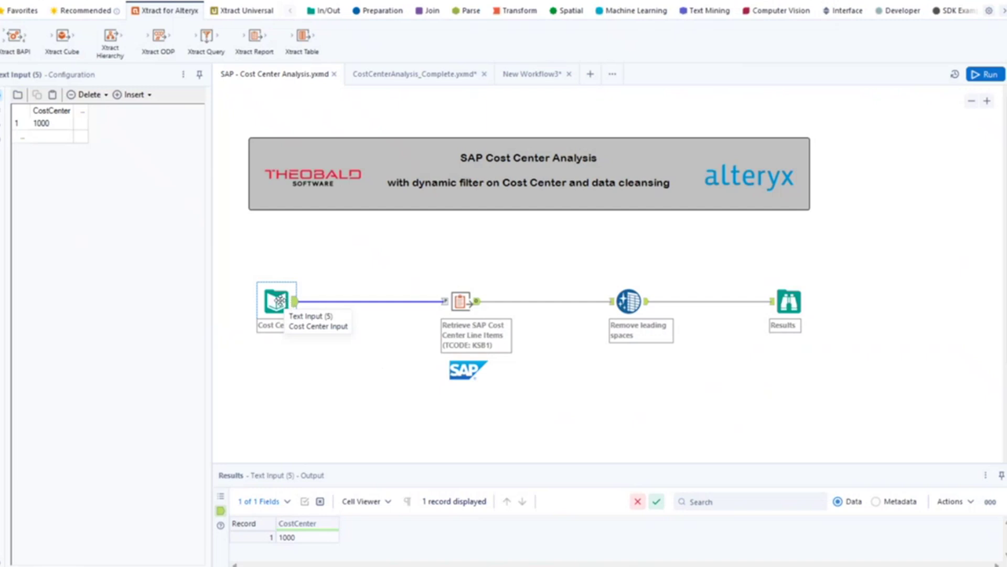
{"action": "left_click", "coordinate": [53, 126]}
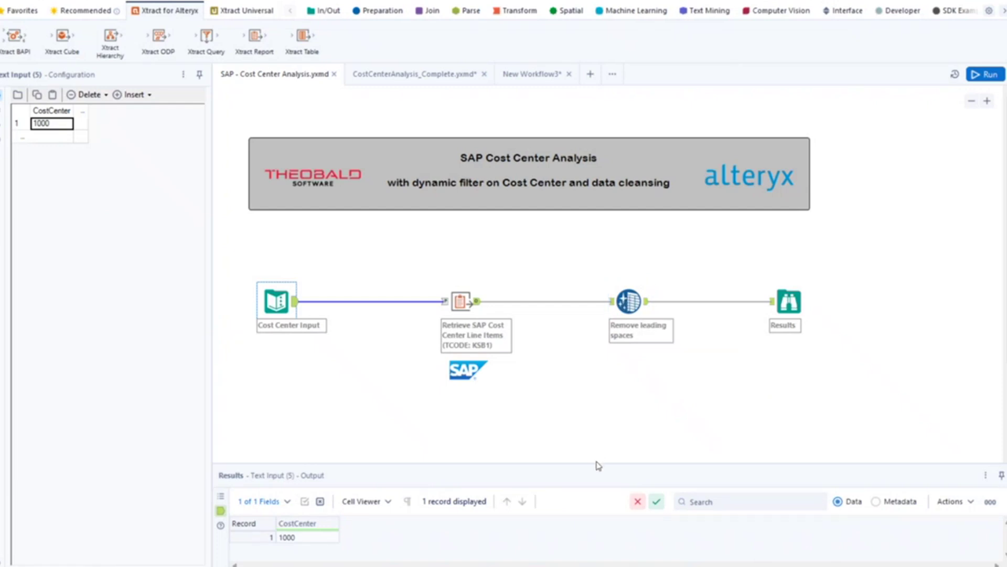
{"action": "left_click_drag", "start_coordinate": [599, 464], "coordinate": [585, 413]}
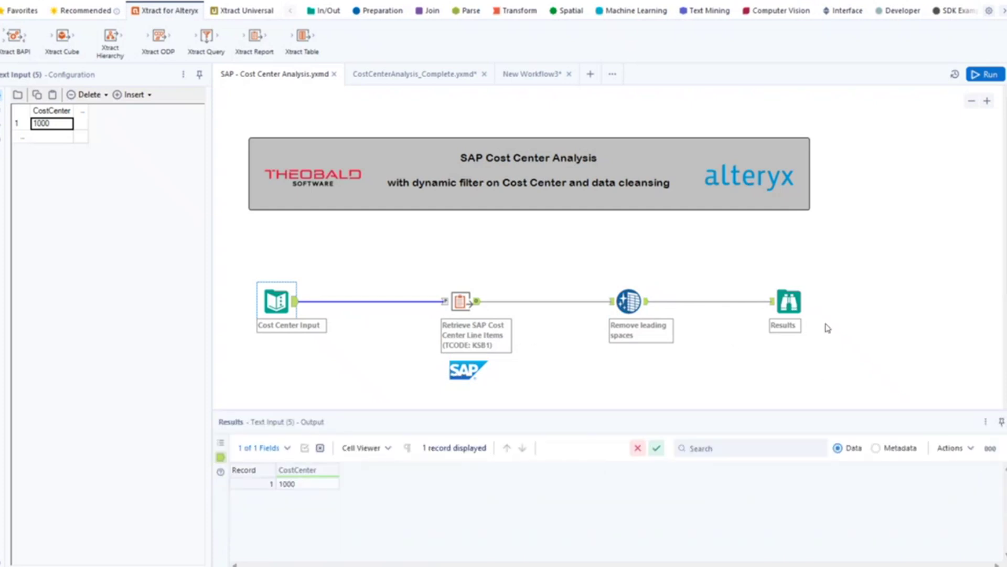
Step: Run the SAP - Cost Center Analysis workflow and examine the outputs of its KSB1 retrieval, Data Cleansing and Results tools
{"action": "left_click", "coordinate": [790, 300]}
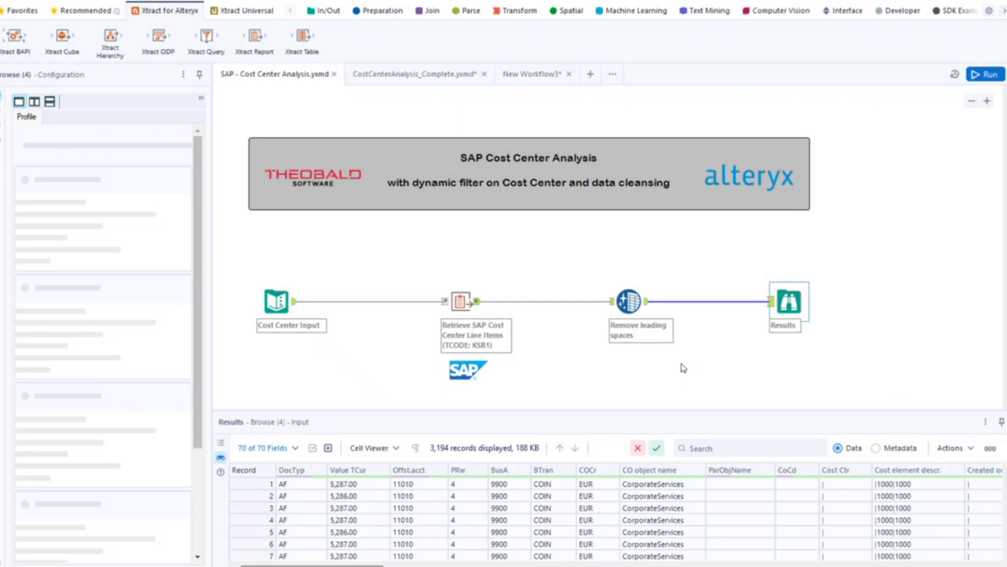
{"action": "left_click", "coordinate": [986, 74]}
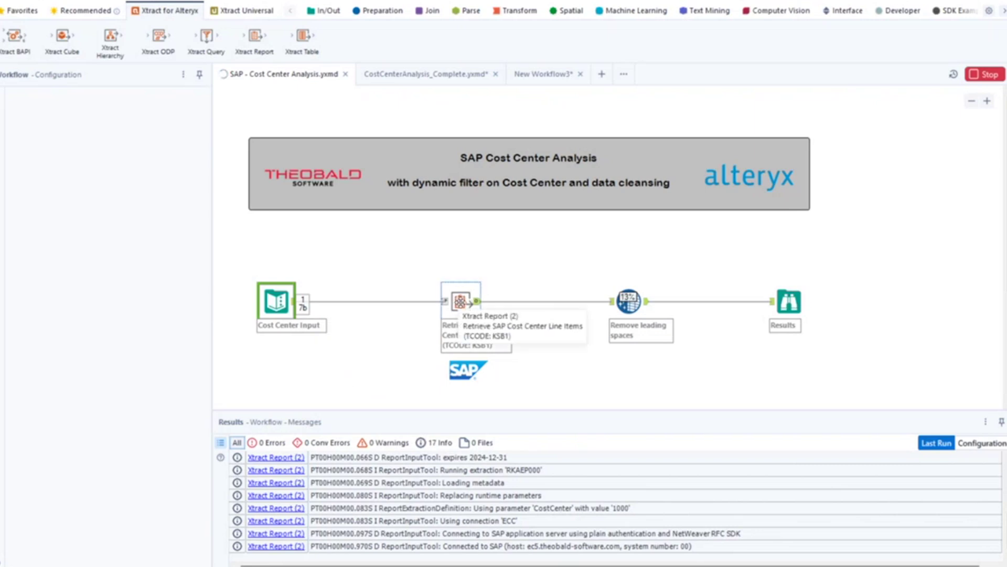
{"action": "left_click", "coordinate": [464, 304]}
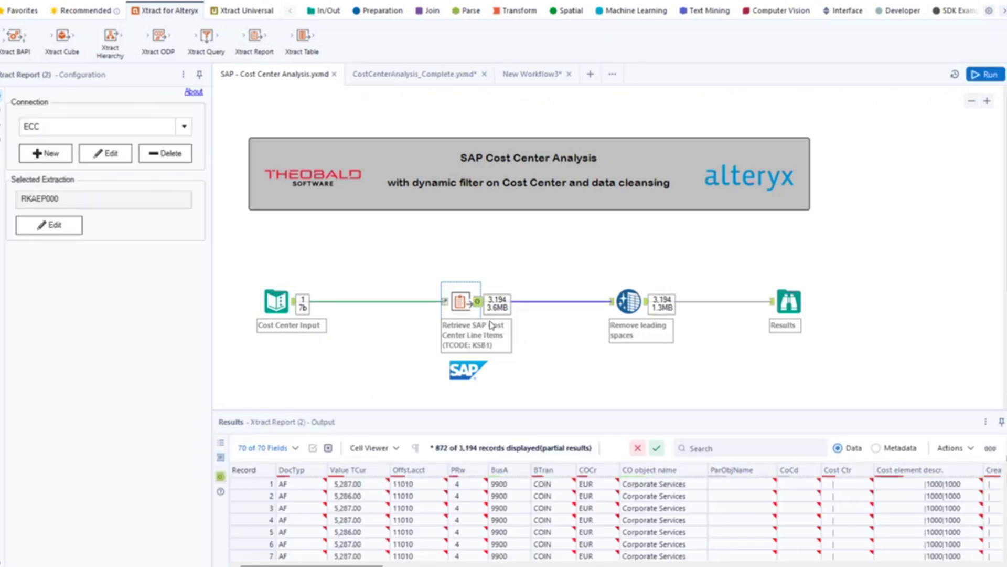
{"action": "left_click", "coordinate": [629, 303]}
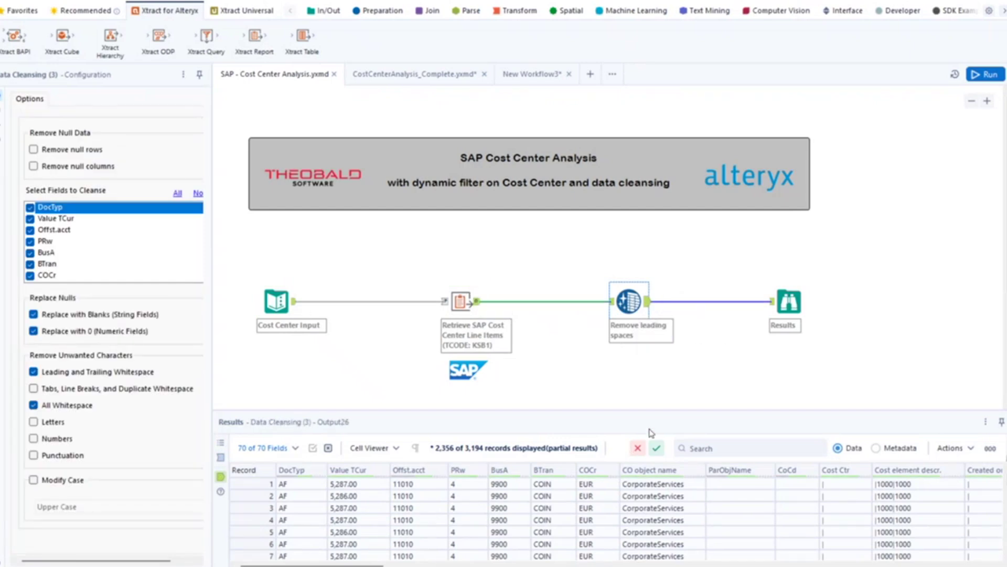
{"action": "left_click", "coordinate": [794, 307]}
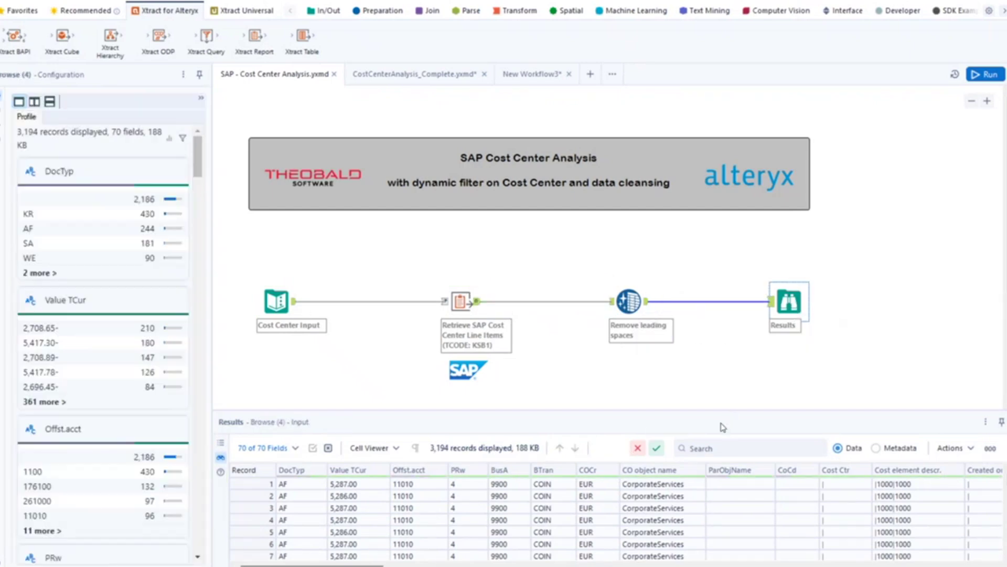
{"action": "left_click_drag", "start_coordinate": [723, 409], "coordinate": [721, 350]}
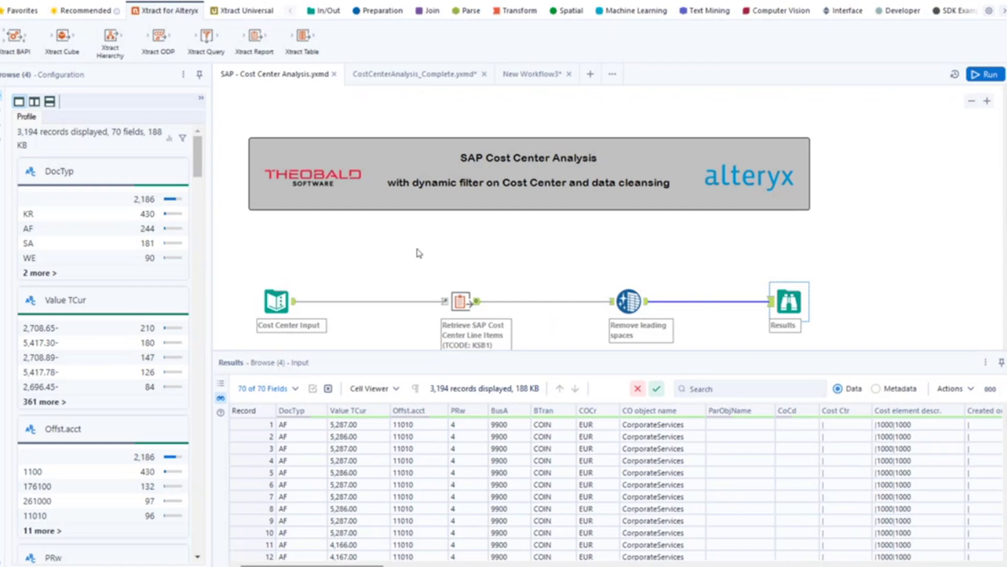
Step: Switch to the CostCenterAnalysis_Complete.yxmd workflow and examine its full tool chain on an enlarged canvas
{"action": "left_click", "coordinate": [428, 74]}
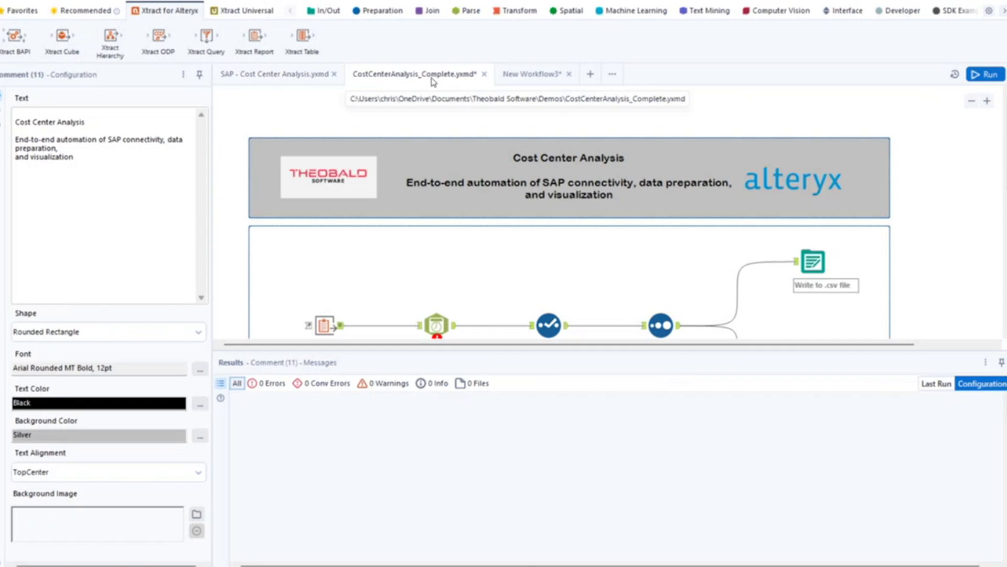
{"action": "left_click_drag", "start_coordinate": [547, 345], "coordinate": [545, 465]}
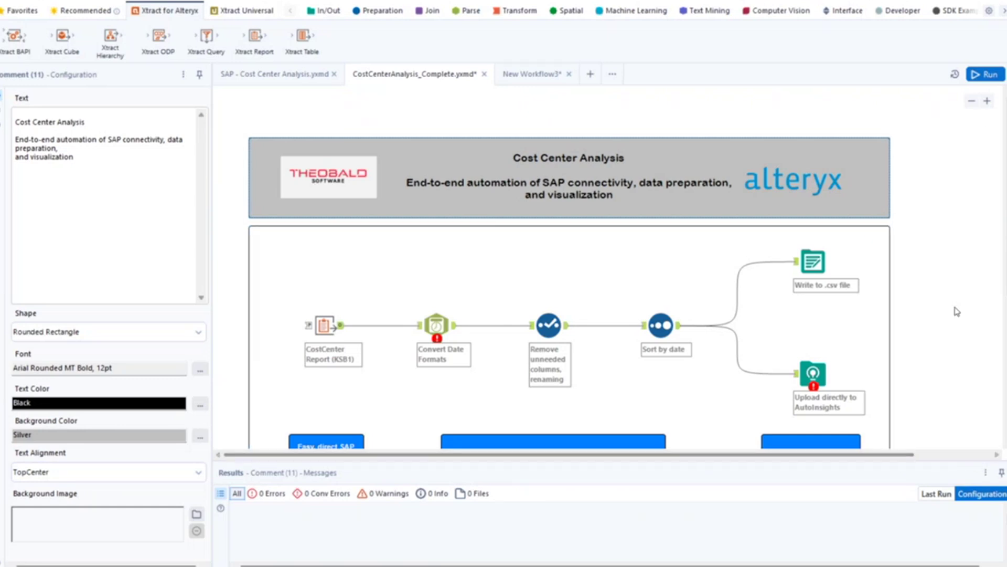
{"action": "left_click", "coordinate": [972, 100]}
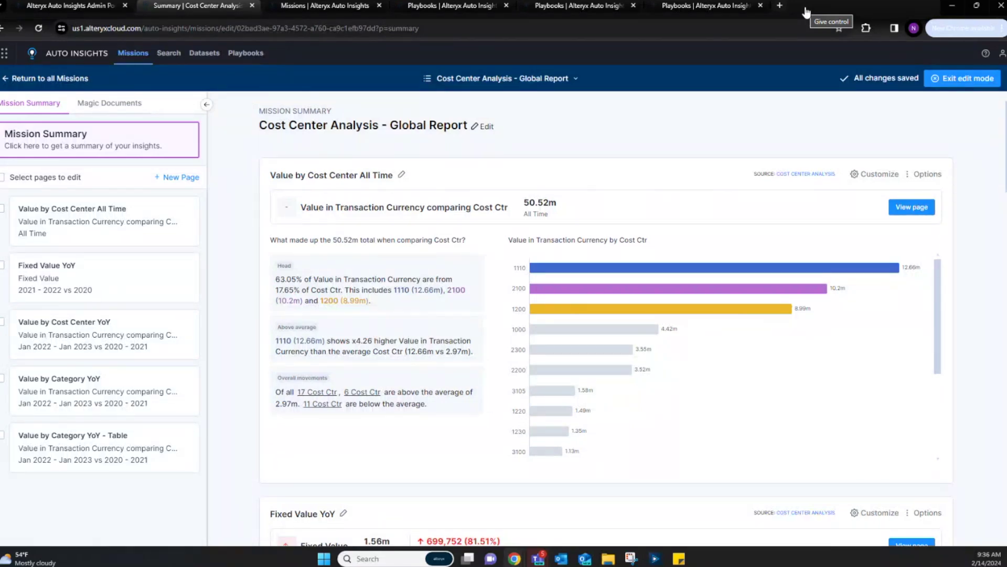
Step: Examine the Value by Cost Center All Time insights in the Cost Center Analysis - Global Report mission summary
{"action": "scroll", "coordinate": [605, 149], "scroll_direction": "down", "scroll_amount": 1}
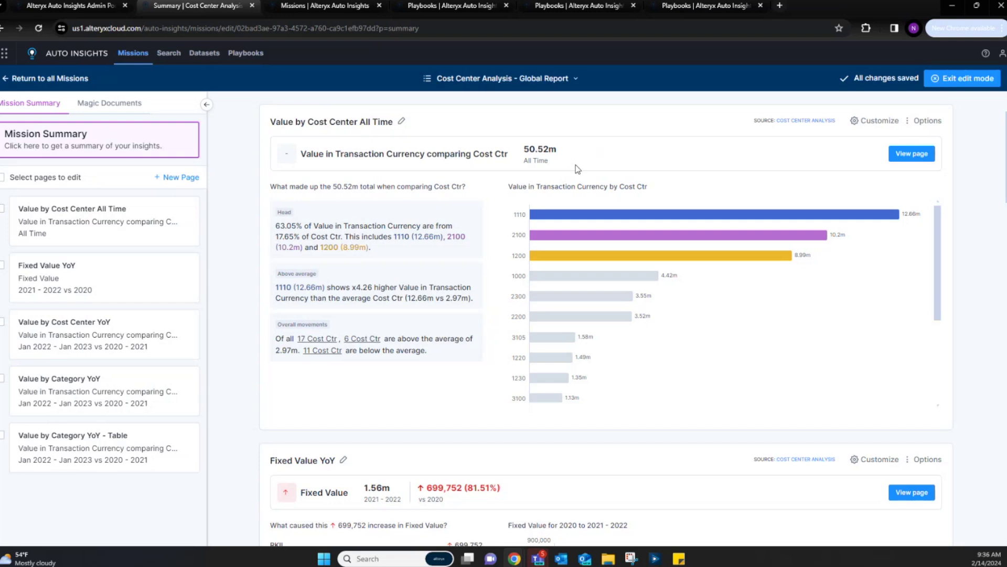
{"action": "scroll", "coordinate": [563, 170], "scroll_direction": "up", "scroll_amount": 1}
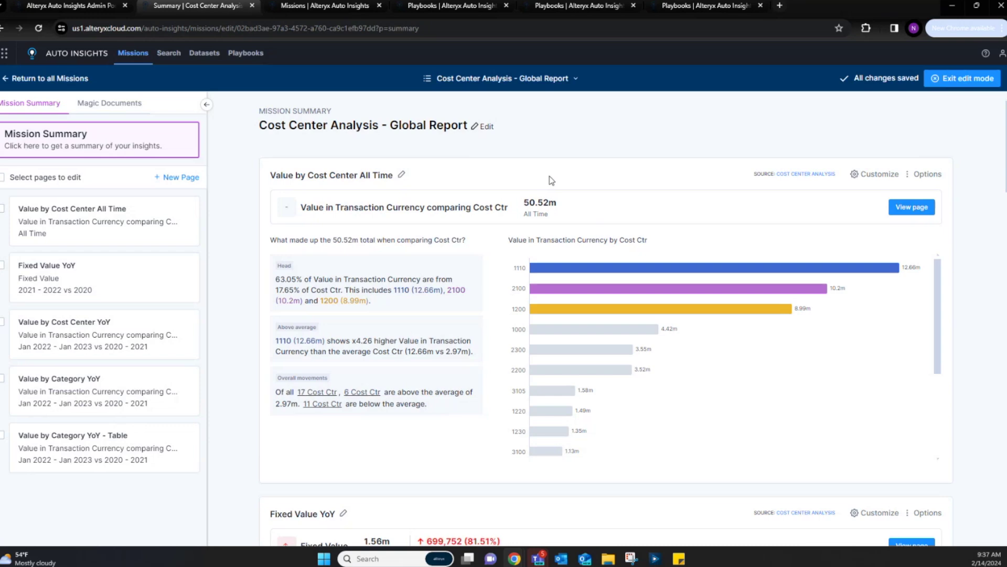
Step: Go through the Auto Insights dataset import for Cost Center Analysis 2, keeping its name and Upload CSV as the data source
{"action": "left_click", "coordinate": [73, 6]}
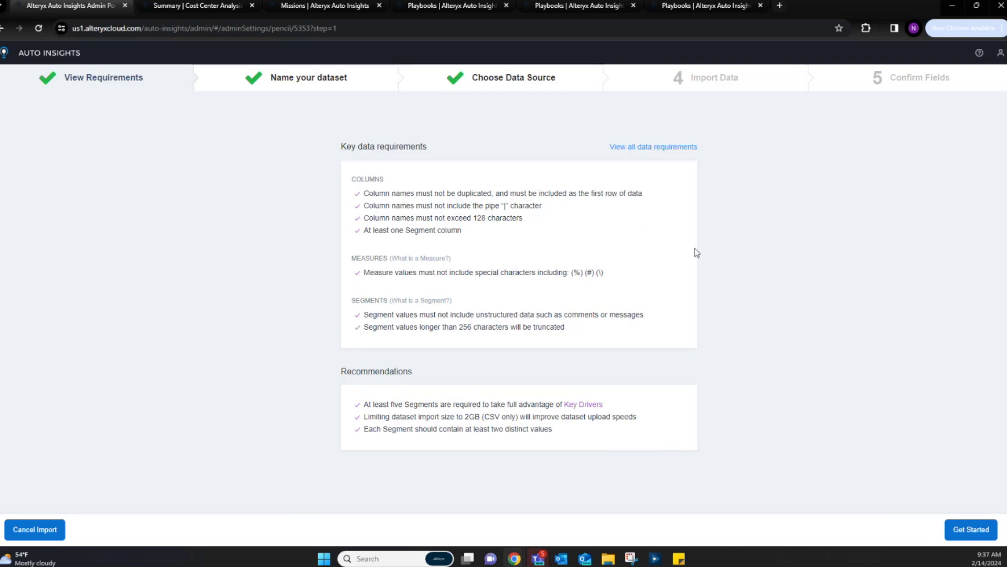
{"action": "left_click", "coordinate": [970, 529]}
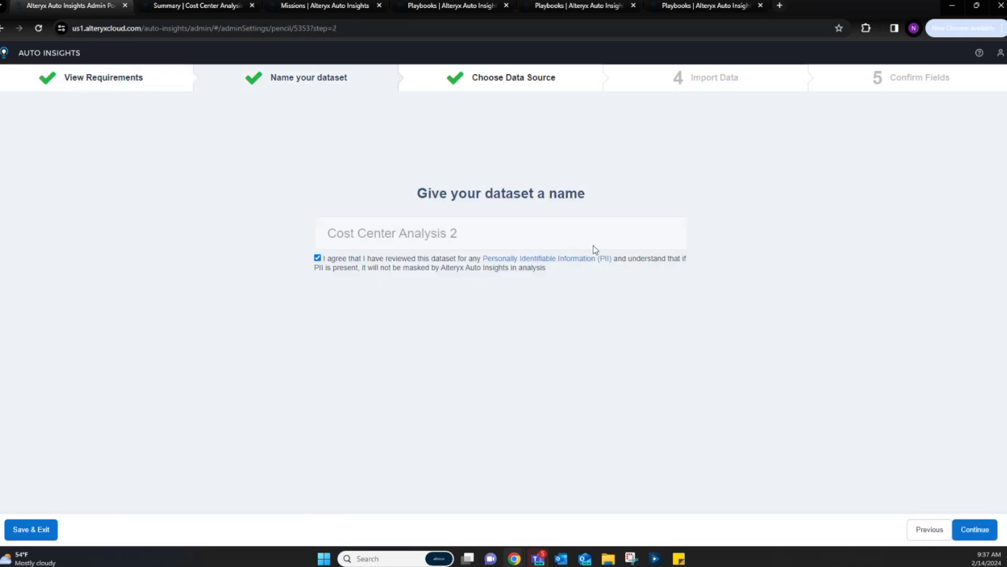
{"action": "left_click", "coordinate": [975, 528]}
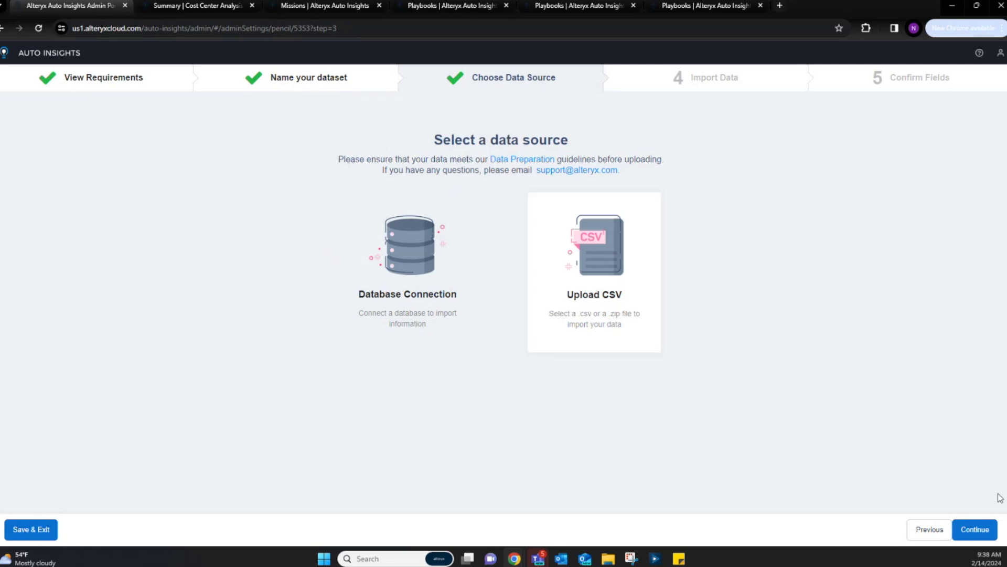
{"action": "left_click", "coordinate": [975, 530]}
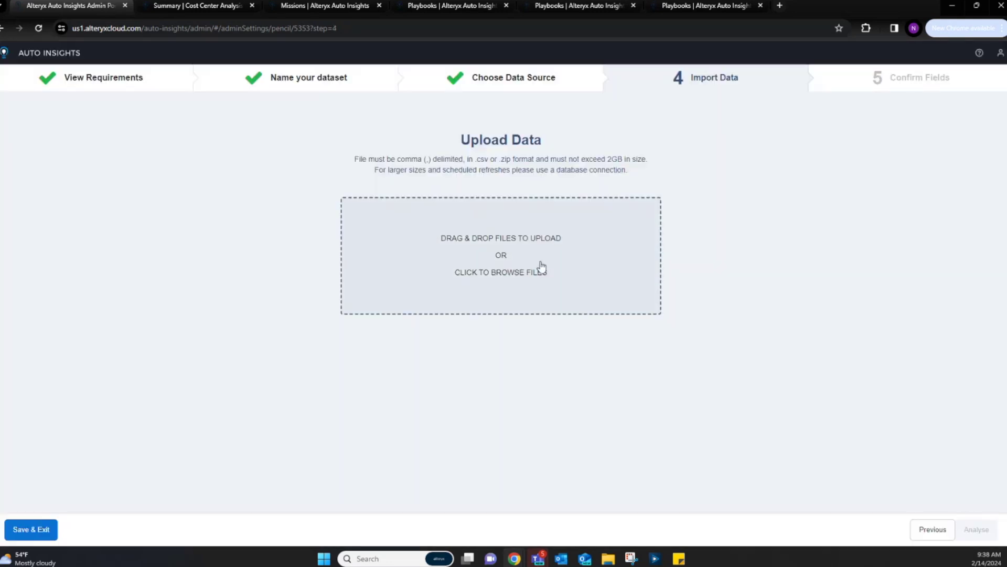
Step: Upload CostCenter_UploadAAI.csv from the Theobald Webinars folder as the dataset's data
{"action": "left_click", "coordinate": [543, 256]}
{"action": "left_click", "coordinate": [246, 97]}
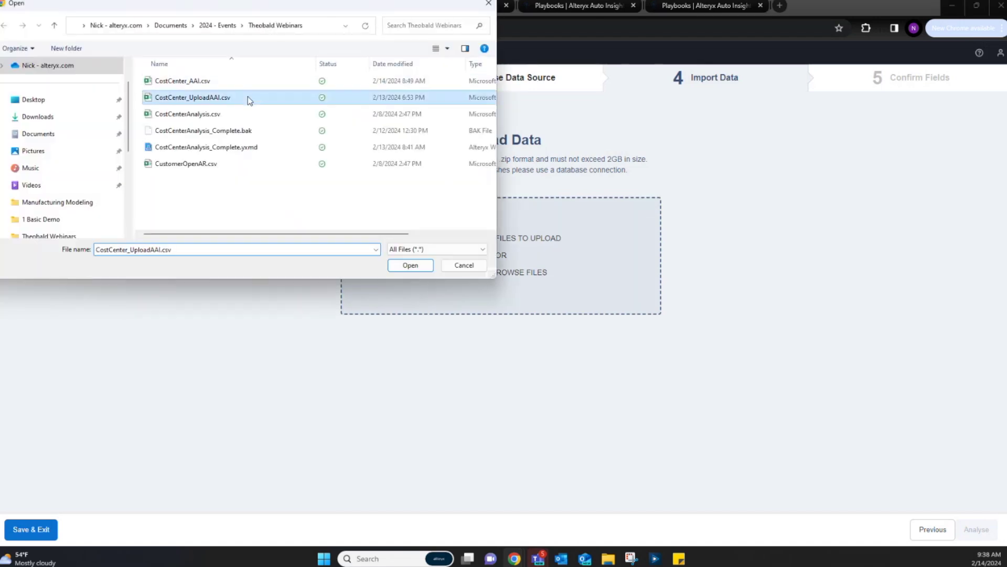
{"action": "left_click", "coordinate": [417, 264]}
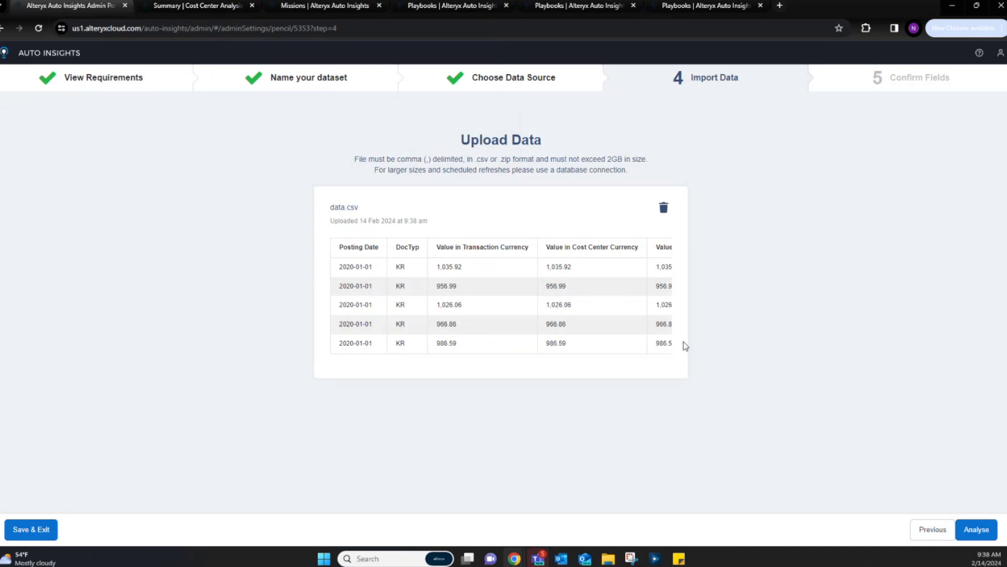
Step: Analyse the uploaded data immediately and review the column attributes under Confirm Fields
{"action": "left_click", "coordinate": [973, 531]}
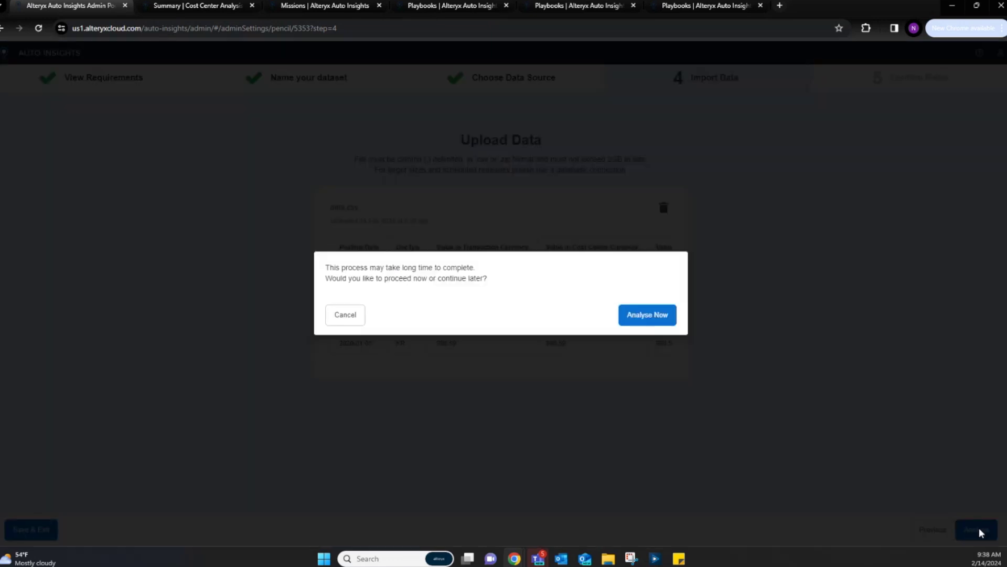
{"action": "left_click", "coordinate": [659, 320]}
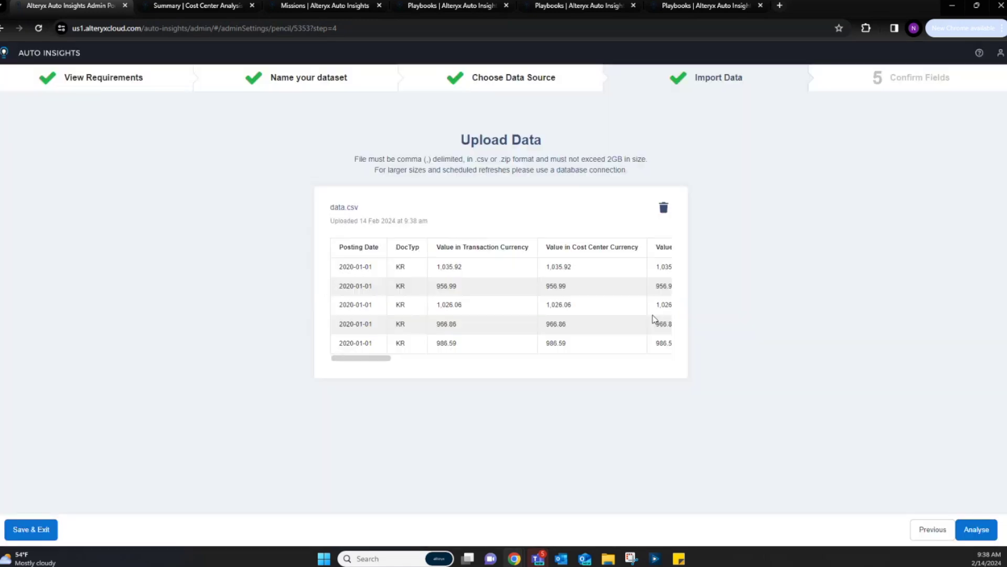
{"action": "scroll", "coordinate": [742, 322], "scroll_direction": "down", "scroll_amount": 5}
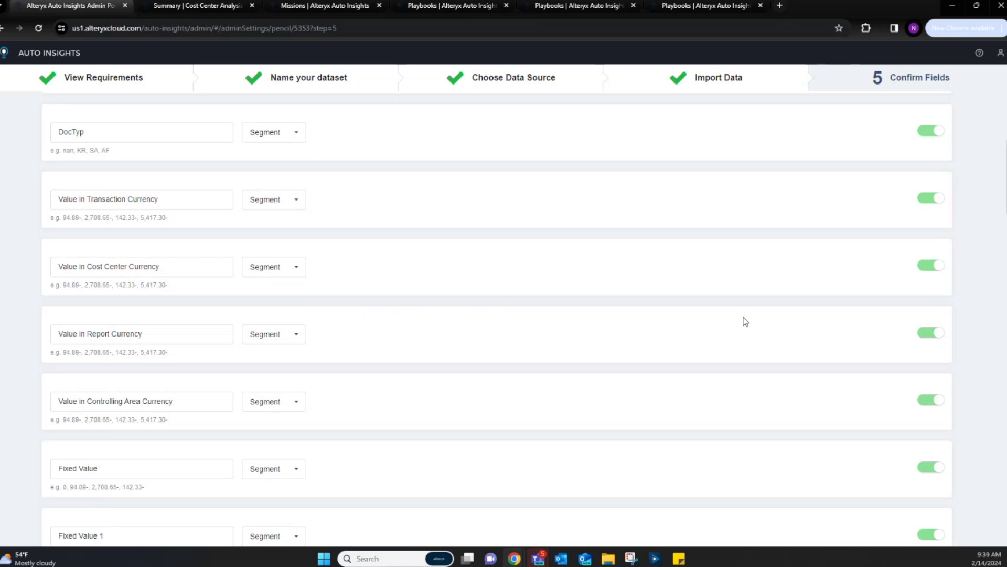
{"action": "scroll", "coordinate": [722, 303], "scroll_direction": "up", "scroll_amount": 2}
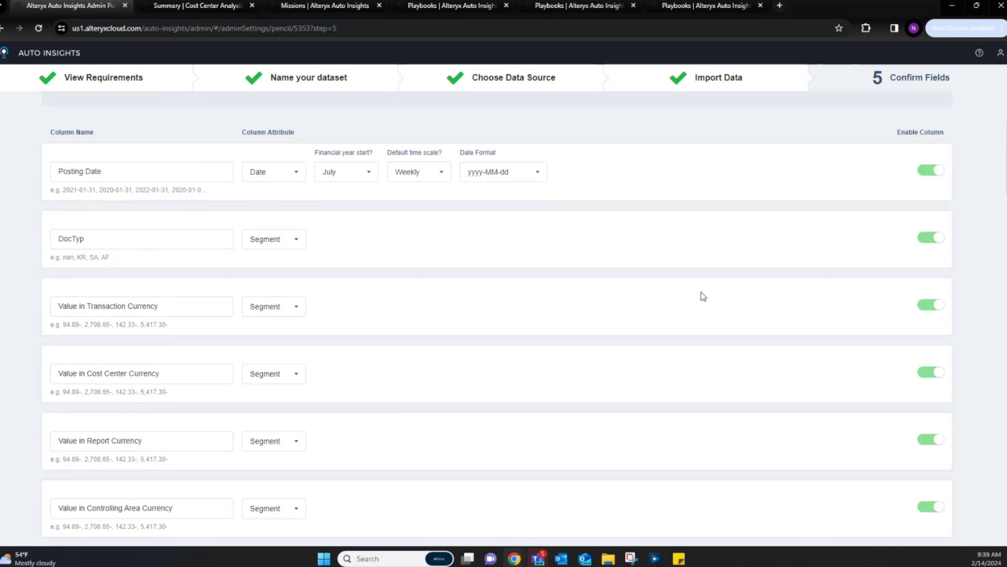
Step: Set the column attribute of Value in Report Currency to Measure
{"action": "scroll", "coordinate": [677, 279], "scroll_direction": "down", "scroll_amount": 1}
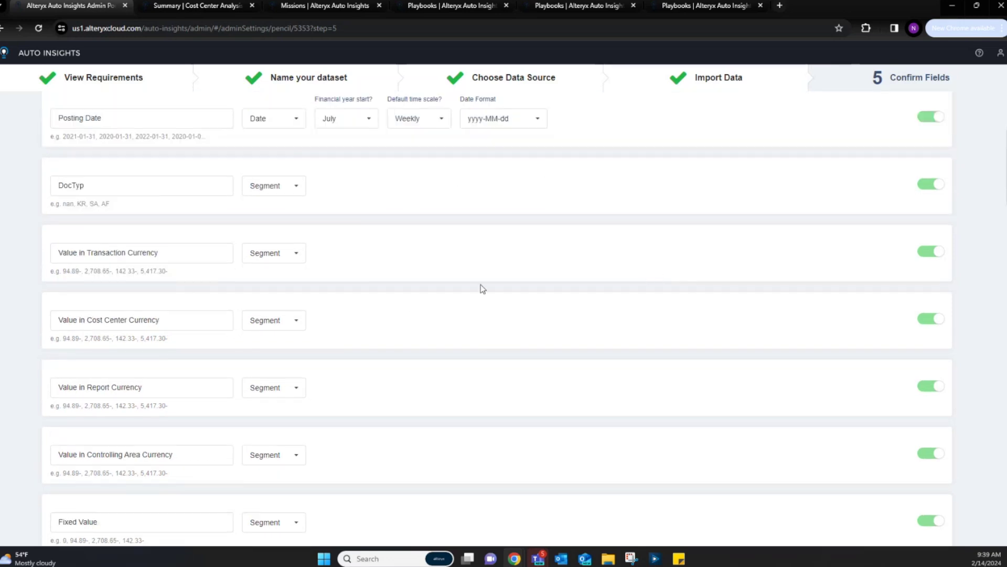
{"action": "scroll", "coordinate": [453, 285], "scroll_direction": "up", "scroll_amount": 3}
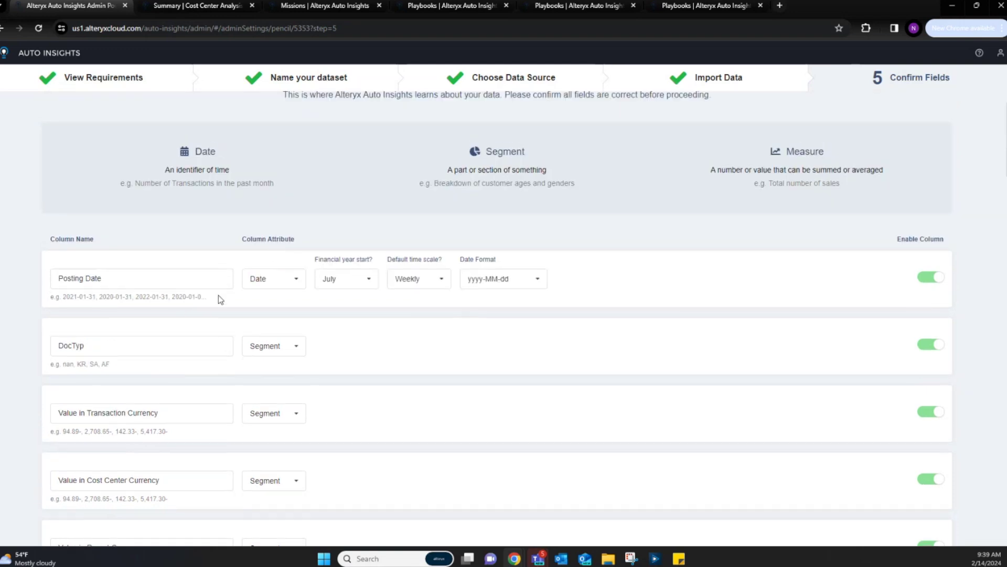
{"action": "scroll", "coordinate": [371, 302], "scroll_direction": "down", "scroll_amount": 1}
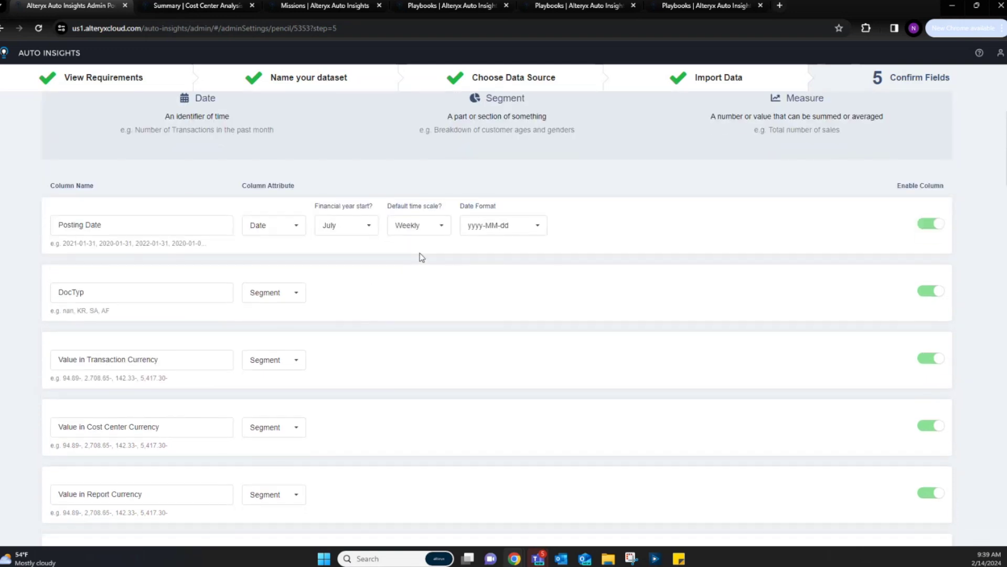
{"action": "scroll", "coordinate": [421, 257], "scroll_direction": "down", "scroll_amount": 2}
{"action": "scroll", "coordinate": [420, 251], "scroll_direction": "down", "scroll_amount": 1}
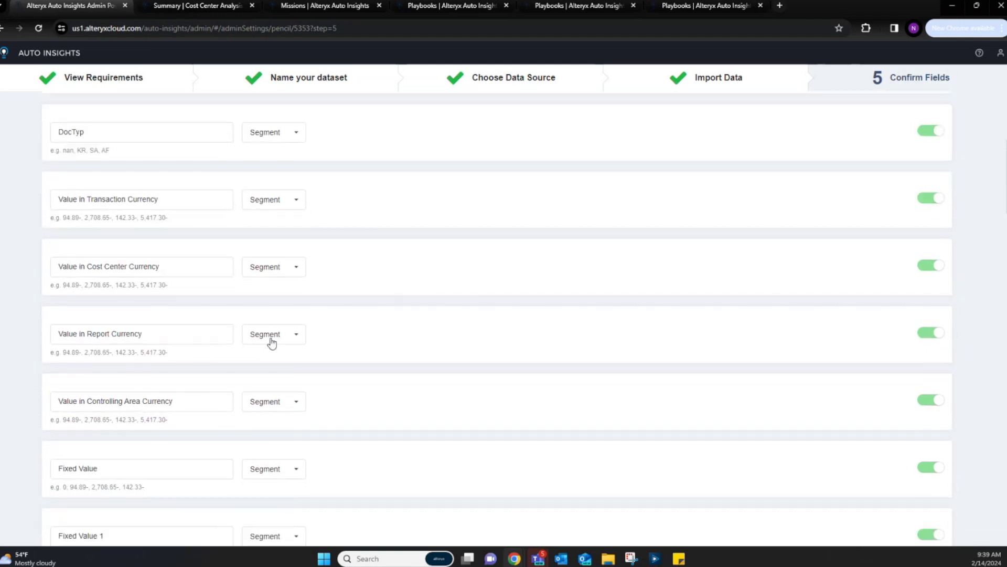
{"action": "scroll", "coordinate": [255, 328], "scroll_direction": "down", "scroll_amount": 1}
{"action": "left_click", "coordinate": [277, 283]}
{"action": "left_click", "coordinate": [283, 320]}
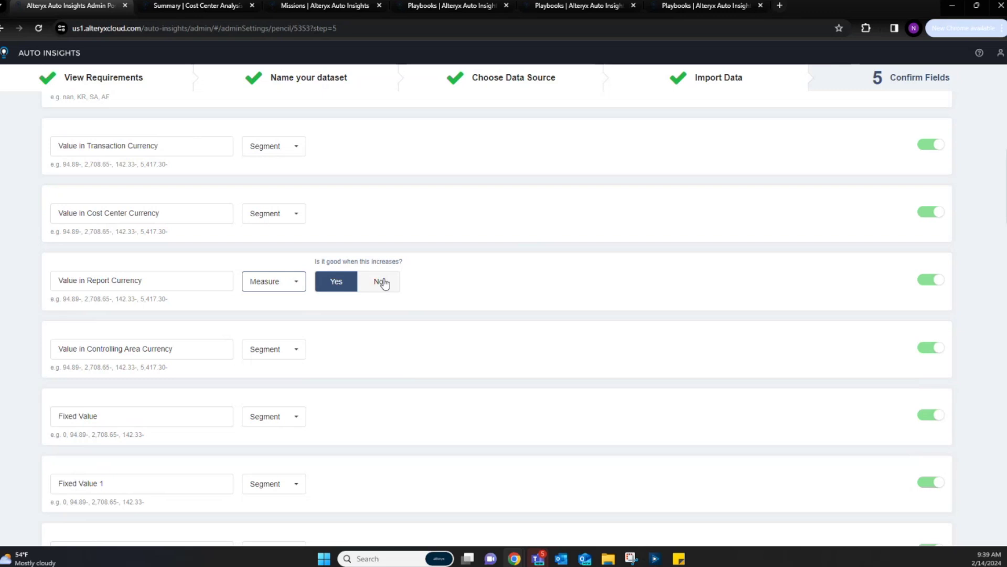
Step: Check the remaining column attributes, then upload the dataset to Alteryx Auto Insights and confirm the upload
{"action": "scroll", "coordinate": [441, 268], "scroll_direction": "down", "scroll_amount": 4}
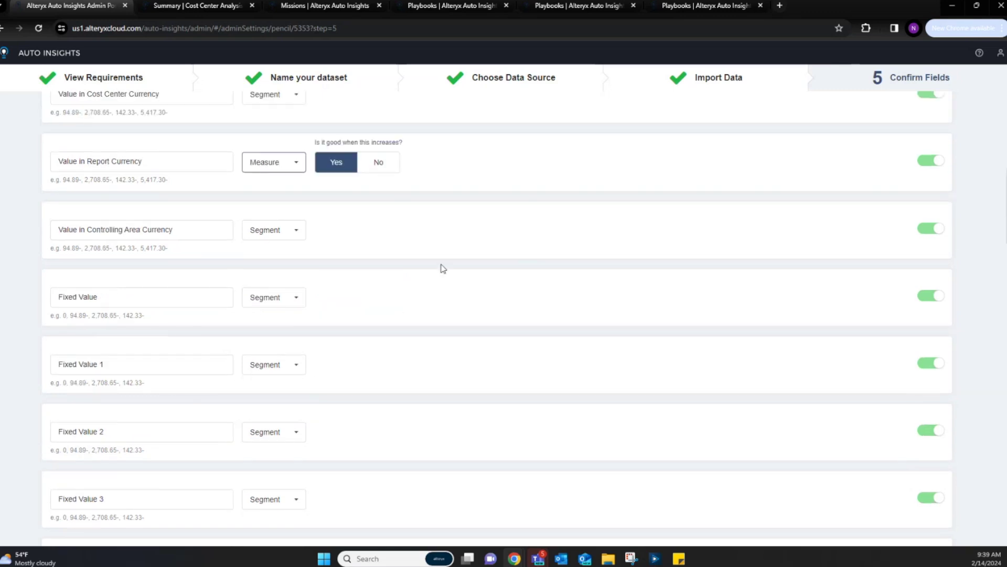
{"action": "scroll", "coordinate": [398, 184], "scroll_direction": "down", "scroll_amount": 13}
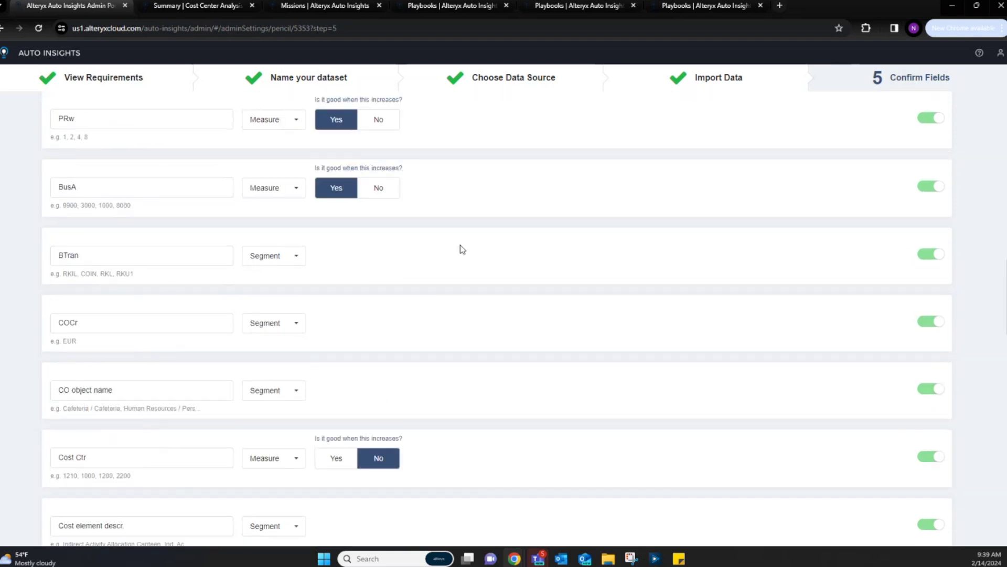
{"action": "scroll", "coordinate": [618, 344], "scroll_direction": "down", "scroll_amount": 20}
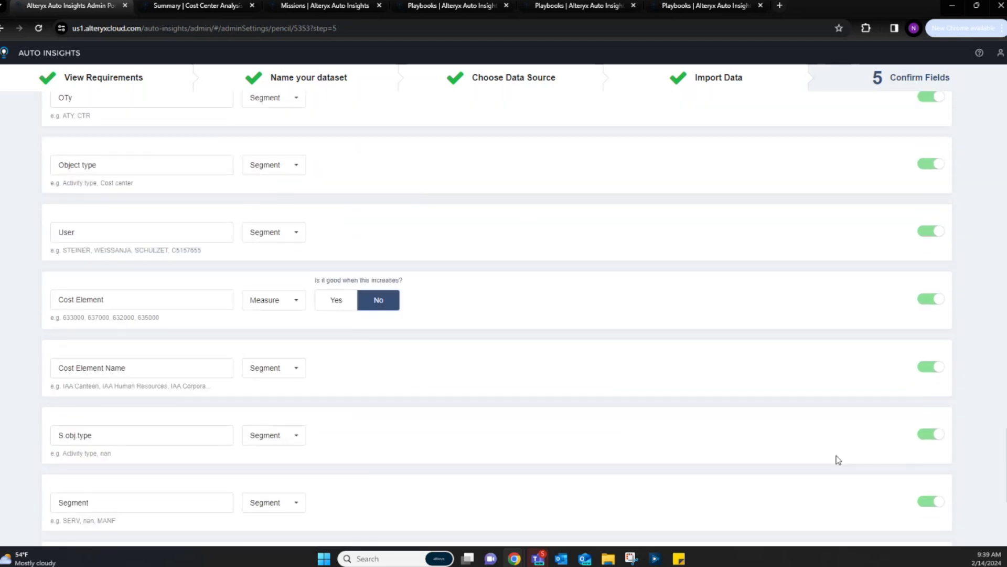
{"action": "scroll", "coordinate": [606, 433], "scroll_direction": "down", "scroll_amount": 1}
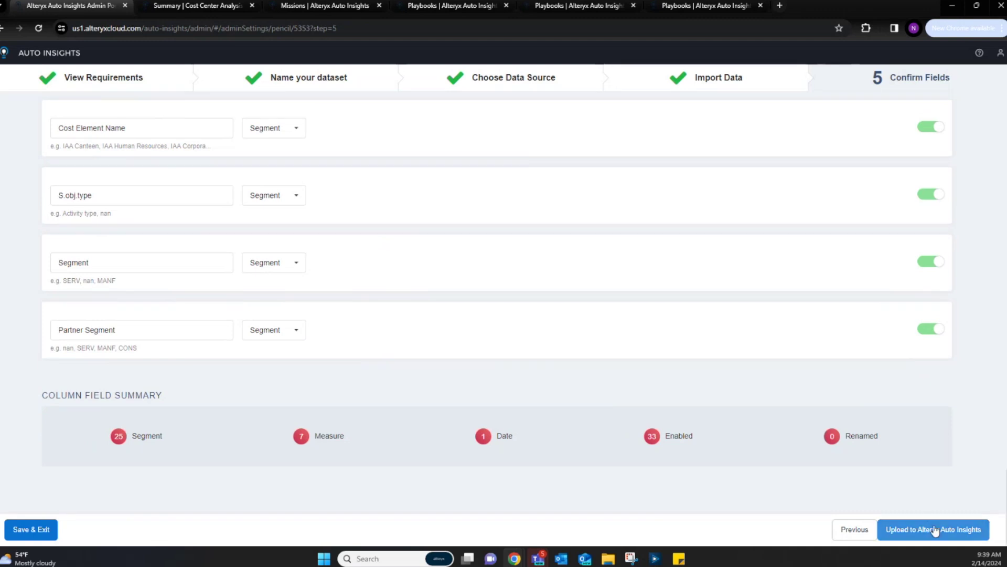
{"action": "left_click", "coordinate": [934, 528]}
{"action": "left_click", "coordinate": [638, 317]}
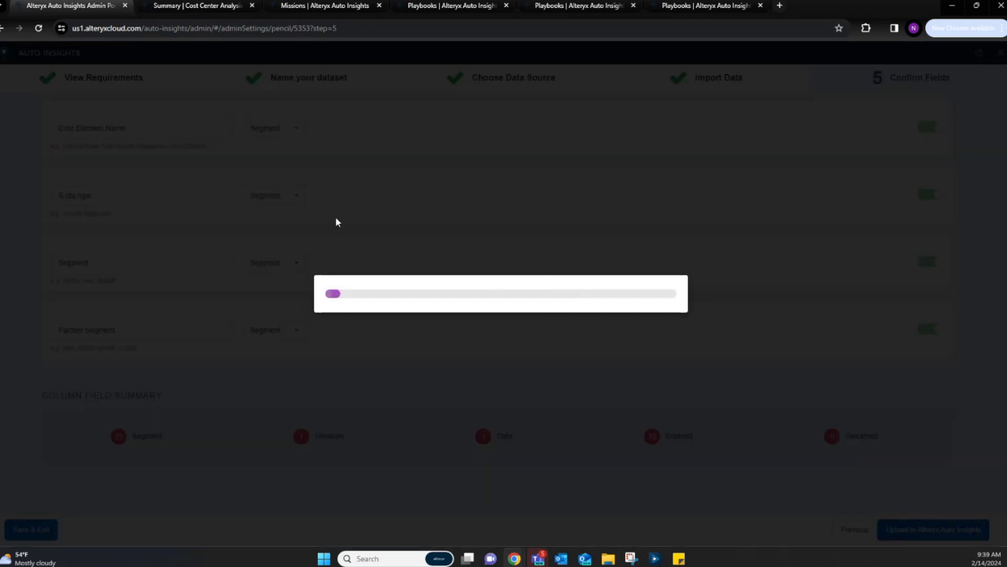
Step: Return to the Cost Center Analysis - Global Report mission and examine the Value by Cost Center All Time page down to its Above Average insight
{"action": "left_click", "coordinate": [219, 8]}
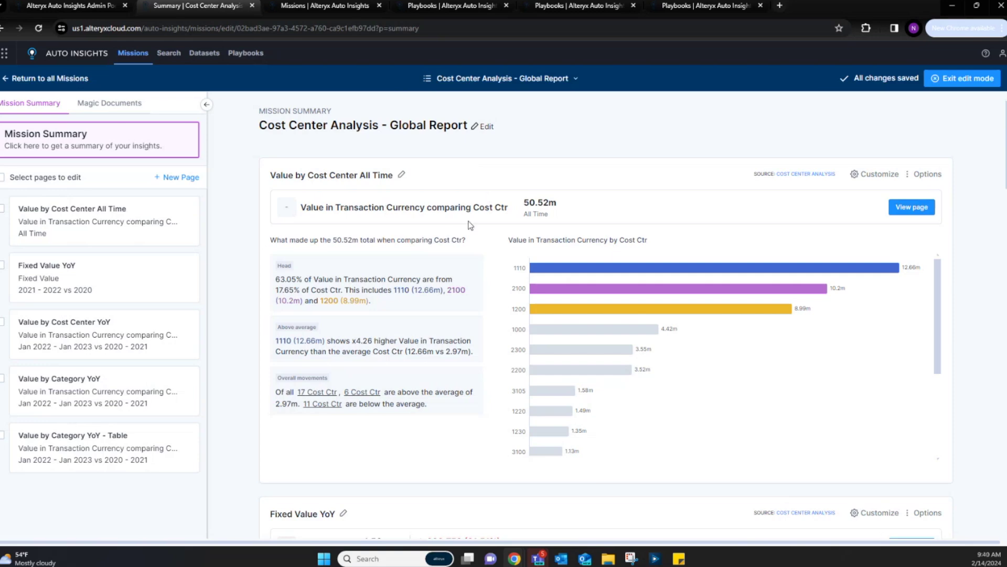
{"action": "left_click", "coordinate": [136, 234]}
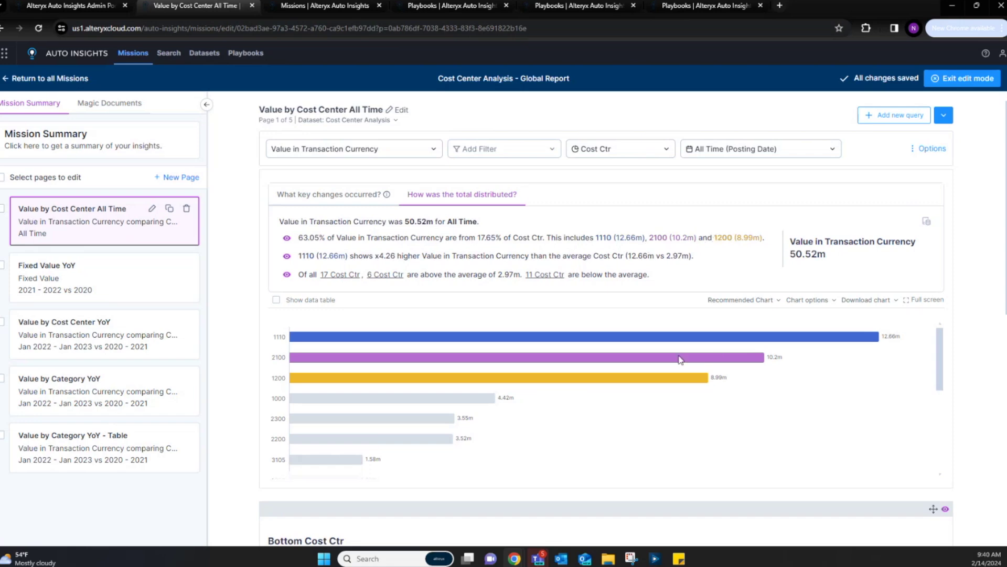
{"action": "mouse_move", "coordinate": [686, 367]}
{"action": "scroll", "coordinate": [585, 265], "scroll_direction": "down", "scroll_amount": 10}
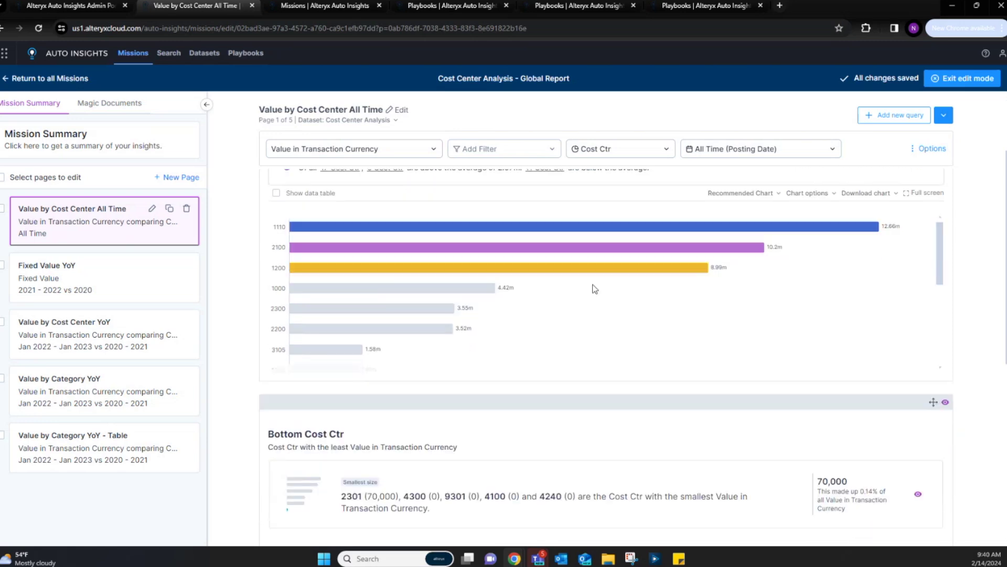
{"action": "scroll", "coordinate": [610, 417], "scroll_direction": "down", "scroll_amount": 2}
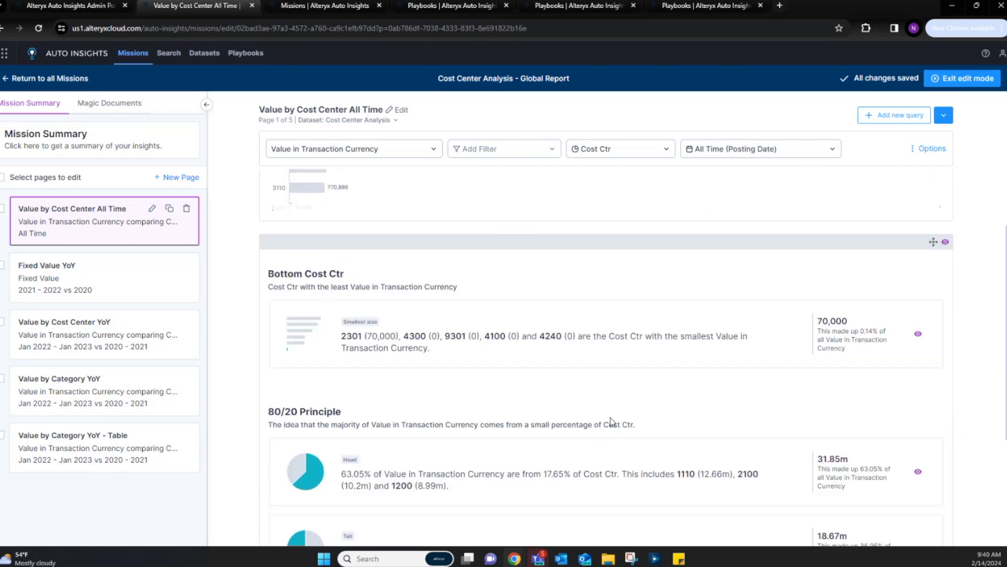
{"action": "scroll", "coordinate": [610, 417], "scroll_direction": "down", "scroll_amount": 1}
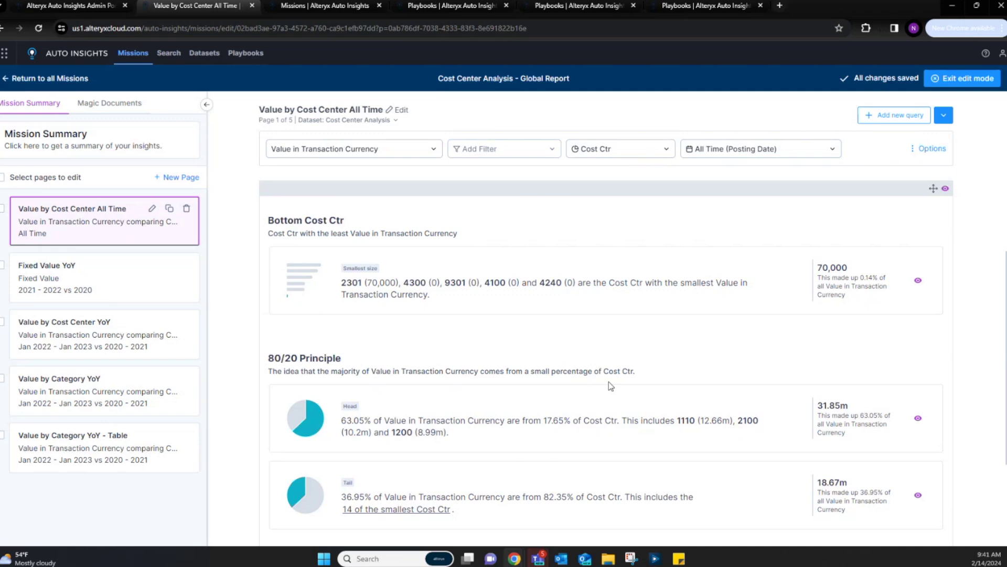
{"action": "scroll", "coordinate": [610, 386], "scroll_direction": "down", "scroll_amount": 3}
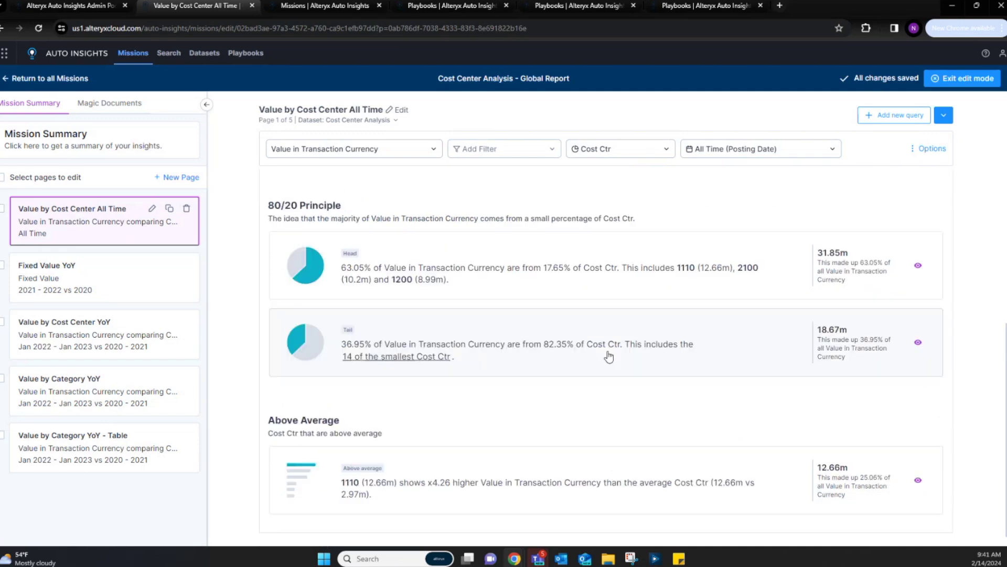
Step: View the Fixed Value YoY page and look through its available breakdown choices without selecting one
{"action": "left_click", "coordinate": [150, 291]}
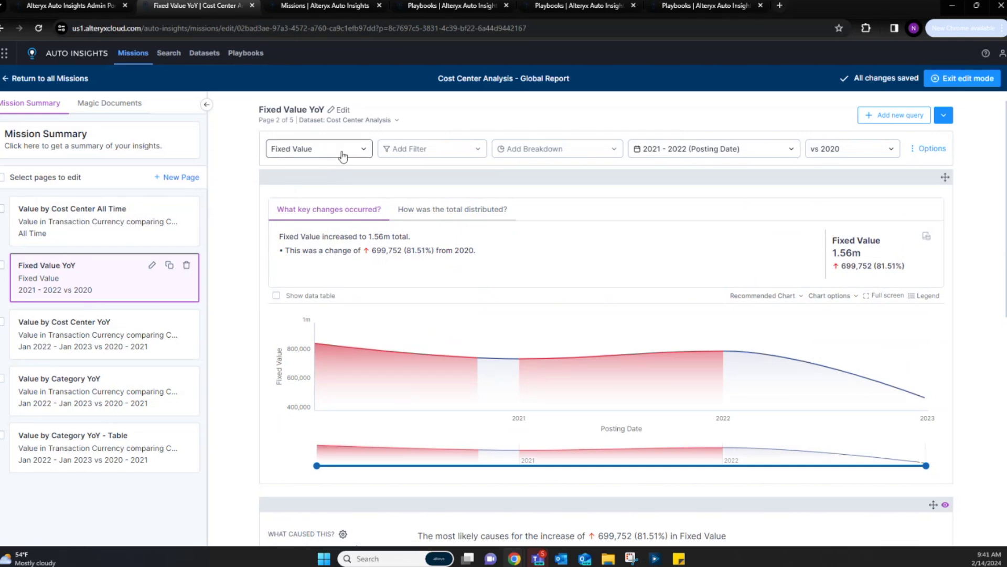
{"action": "left_click", "coordinate": [549, 150]}
{"action": "left_click_drag", "start_coordinate": [610, 198], "coordinate": [609, 203]}
{"action": "left_click", "coordinate": [611, 121]}
Step: Examine the Fixed Value trend chart and the most likely causes listed for its increase
{"action": "scroll", "coordinate": [574, 200], "scroll_direction": "down", "scroll_amount": 2}
{"action": "scroll", "coordinate": [568, 226], "scroll_direction": "down", "scroll_amount": 1}
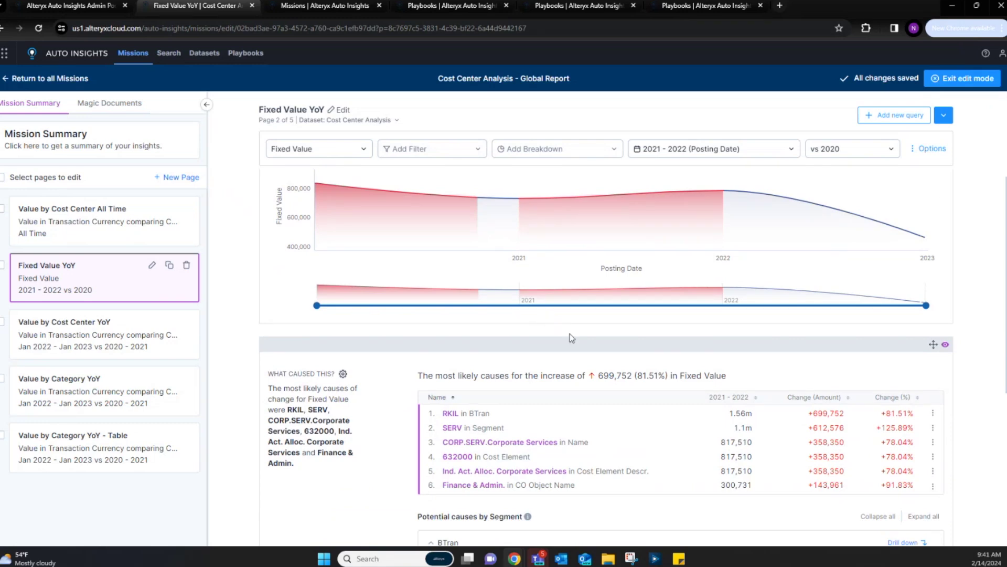
{"action": "scroll", "coordinate": [572, 337], "scroll_direction": "down", "scroll_amount": 2}
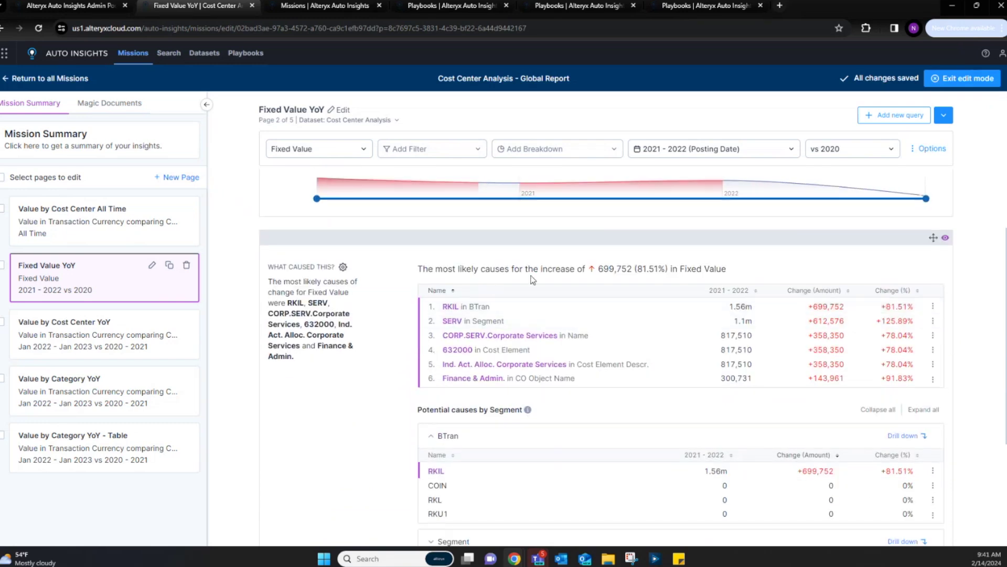
{"action": "scroll", "coordinate": [533, 279], "scroll_direction": "up", "scroll_amount": 2}
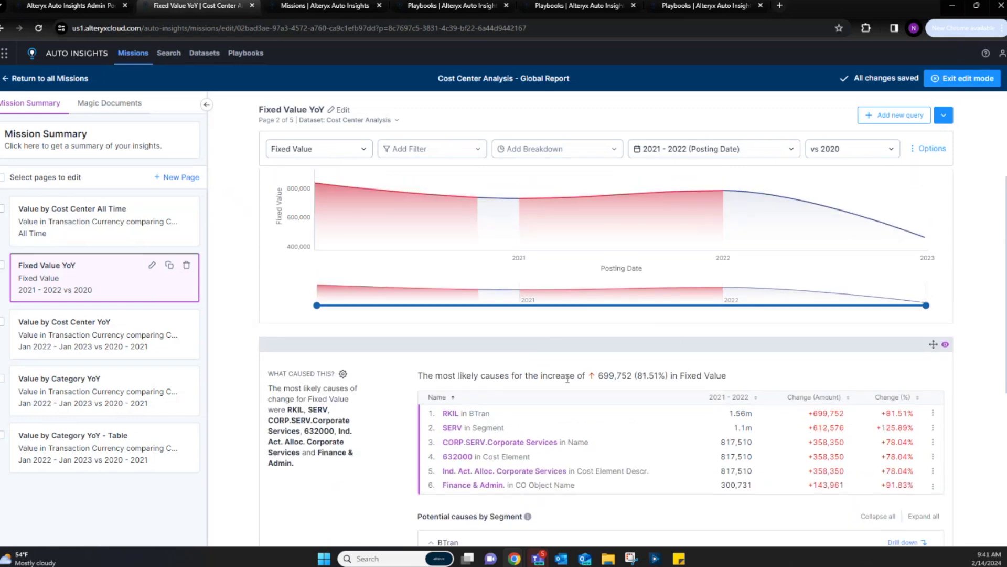
{"action": "left_click_drag", "start_coordinate": [587, 376], "coordinate": [667, 376]}
{"action": "left_click", "coordinate": [698, 389]}
{"action": "scroll", "coordinate": [742, 366], "scroll_direction": "down", "scroll_amount": 1}
{"action": "scroll", "coordinate": [448, 365], "scroll_direction": "down", "scroll_amount": 1}
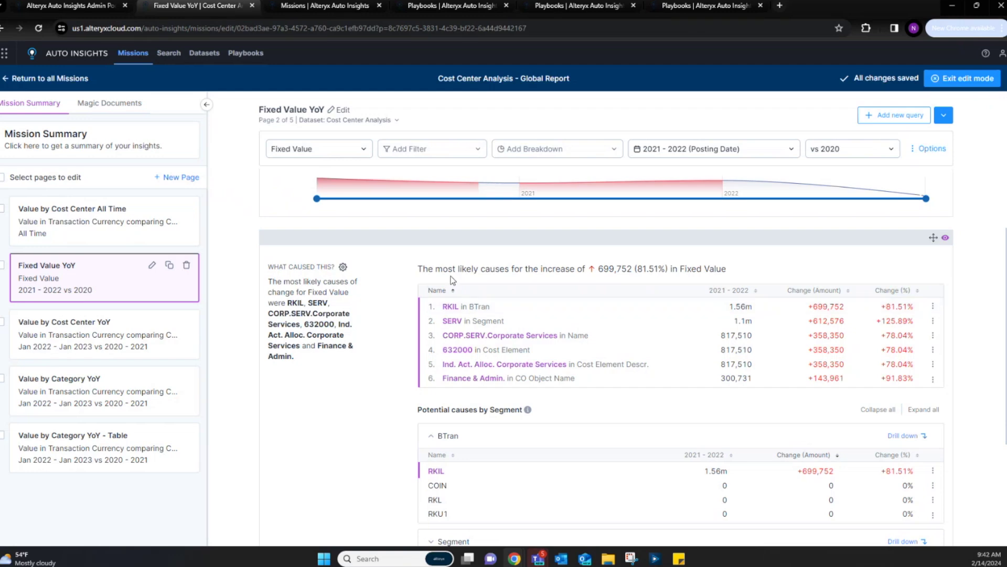
Step: Review the potential causes by segment for Fixed Value and expand the Segment breakdown
{"action": "scroll", "coordinate": [394, 334], "scroll_direction": "down", "scroll_amount": 3}
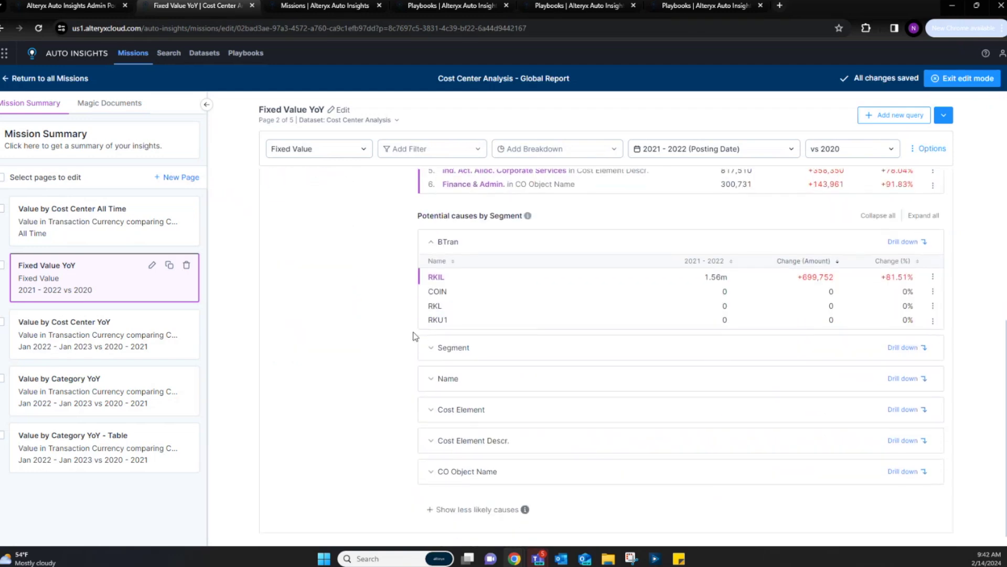
{"action": "scroll", "coordinate": [525, 311], "scroll_direction": "up", "scroll_amount": 2}
{"action": "scroll", "coordinate": [567, 313], "scroll_direction": "up", "scroll_amount": 1}
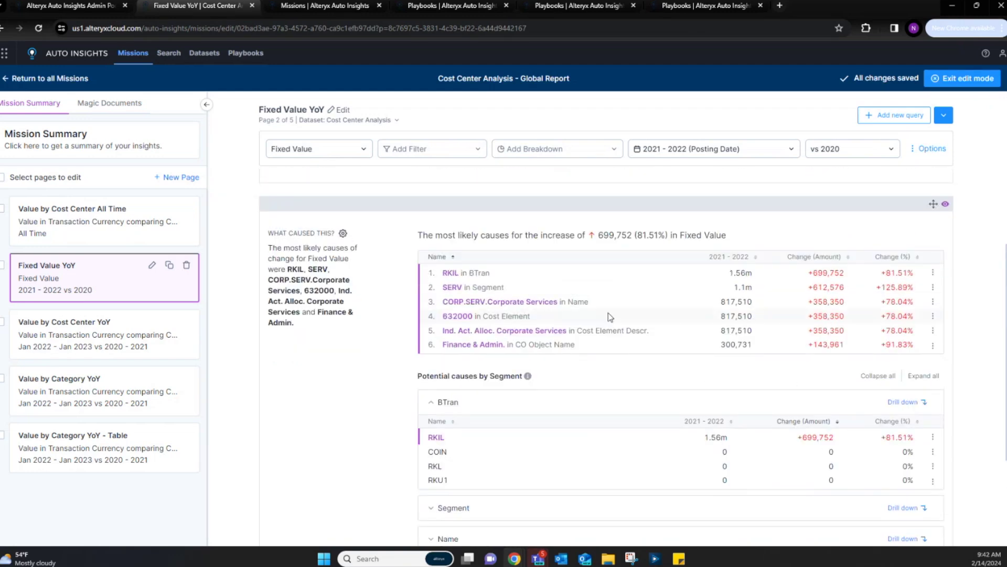
{"action": "scroll", "coordinate": [635, 320], "scroll_direction": "down", "scroll_amount": 3}
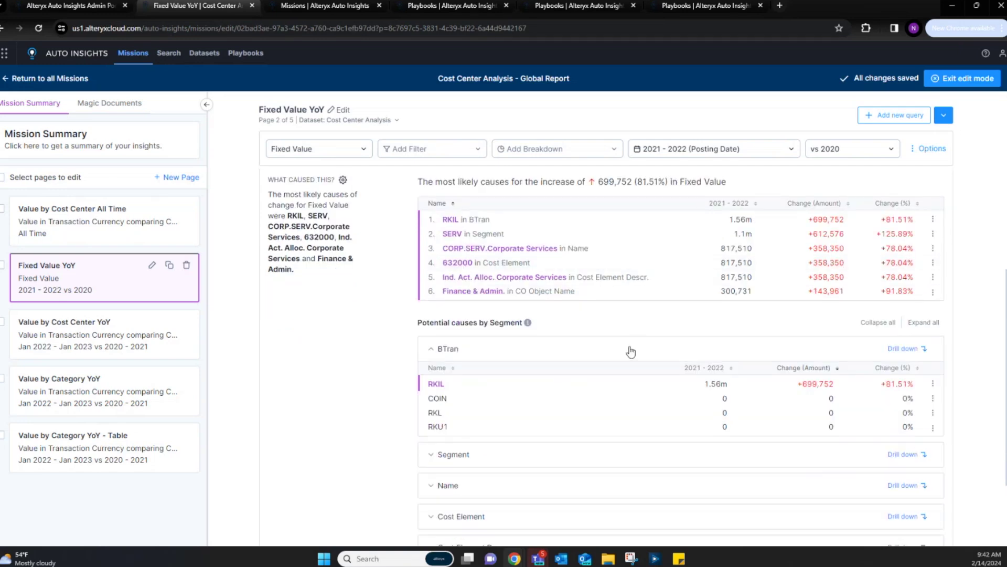
{"action": "left_click", "coordinate": [538, 357]}
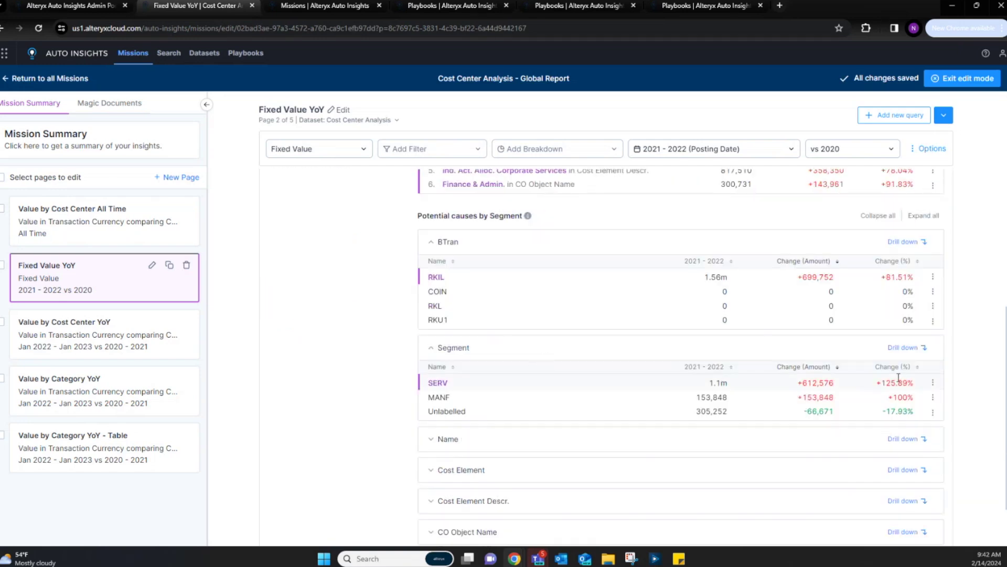
Step: Drill down into Segment, examine its Fixed Value insights, and return to the Fixed Value YoY page
{"action": "left_click", "coordinate": [908, 350]}
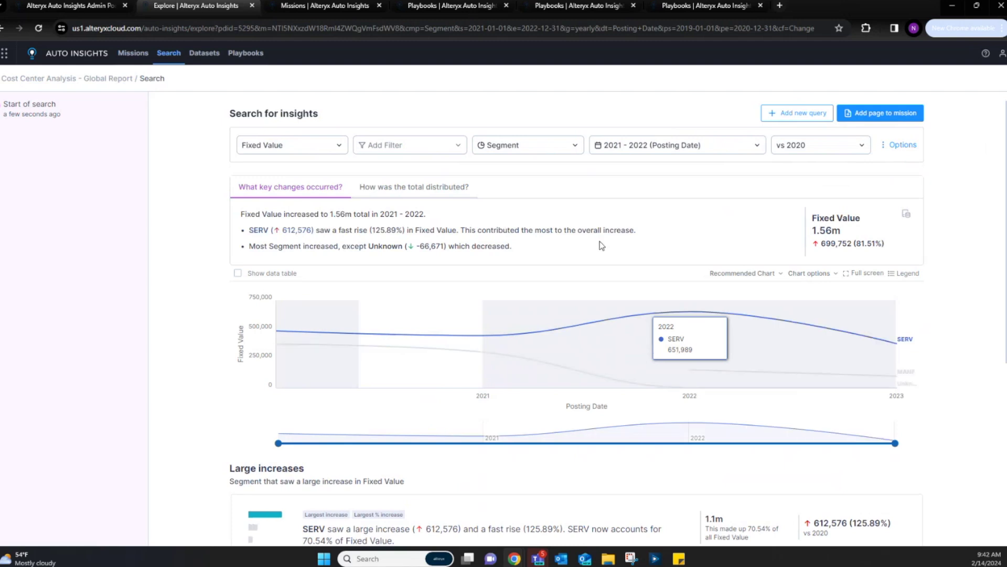
{"action": "scroll", "coordinate": [555, 220], "scroll_direction": "down", "scroll_amount": 2}
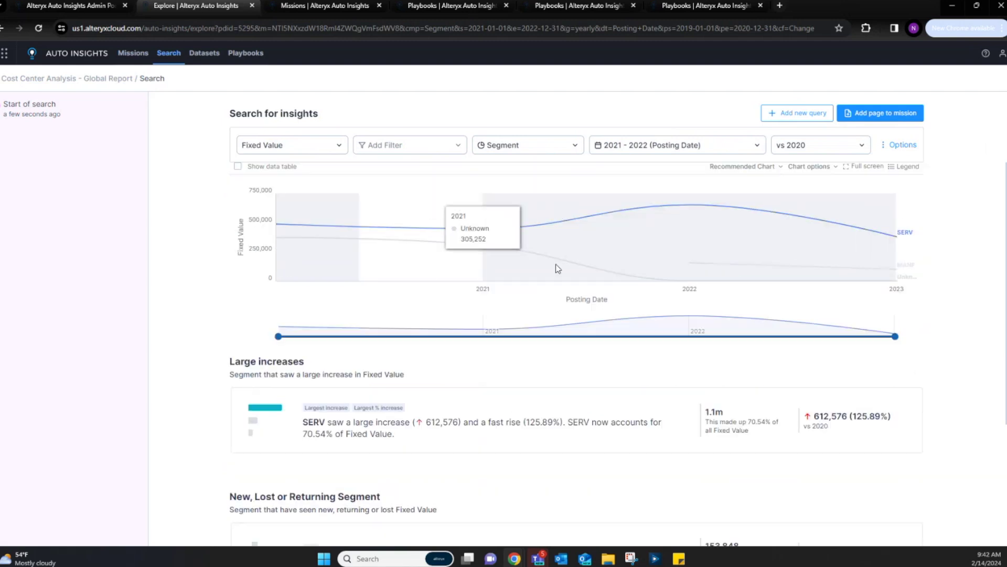
{"action": "scroll", "coordinate": [468, 288], "scroll_direction": "down", "scroll_amount": 2}
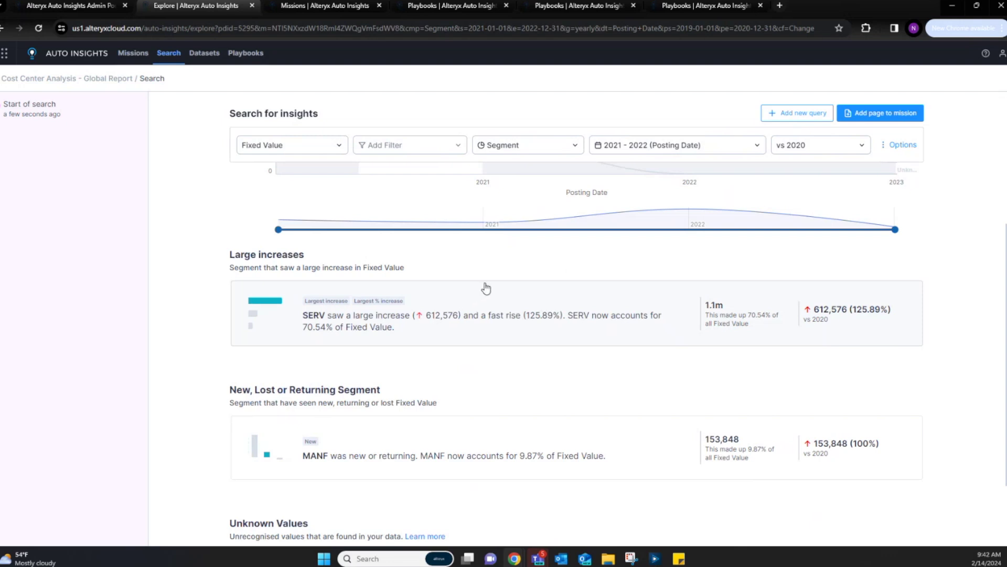
{"action": "scroll", "coordinate": [497, 288], "scroll_direction": "up", "scroll_amount": 2}
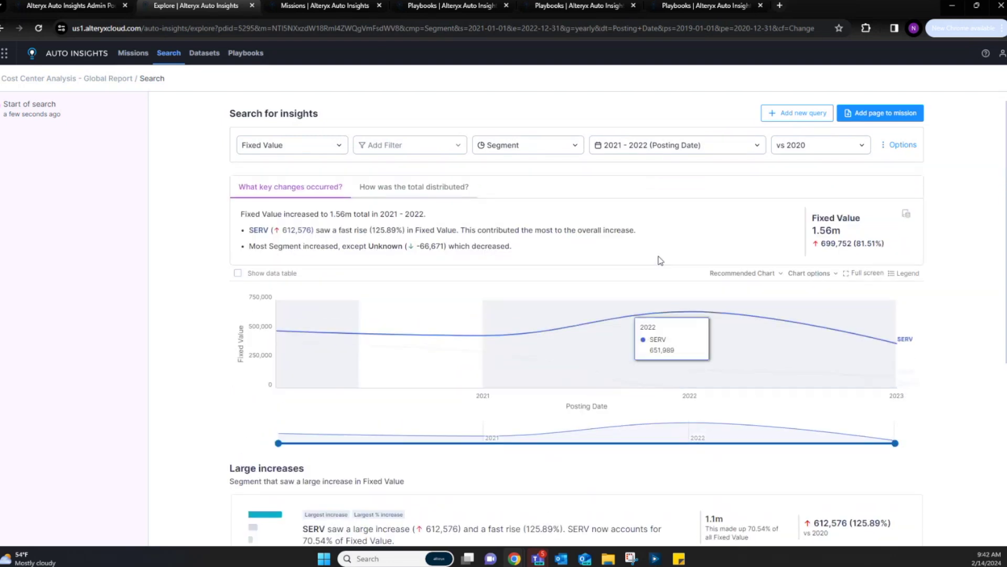
{"action": "left_click", "coordinate": [2, 28]}
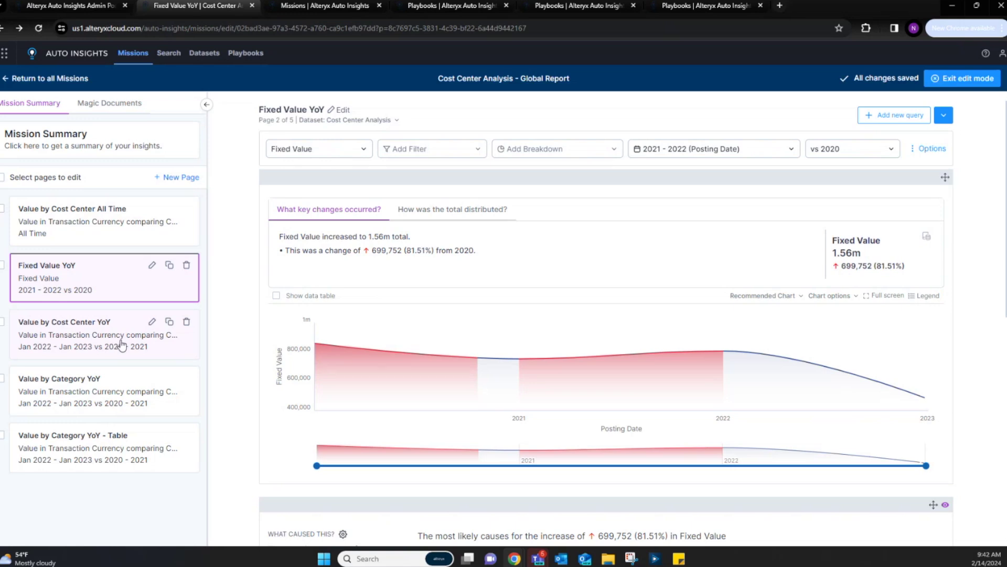
Step: Read through the Mission Summary of the Cost Center Analysis - Global Report, including the Value by Category YoY insights
{"action": "left_click", "coordinate": [104, 141]}
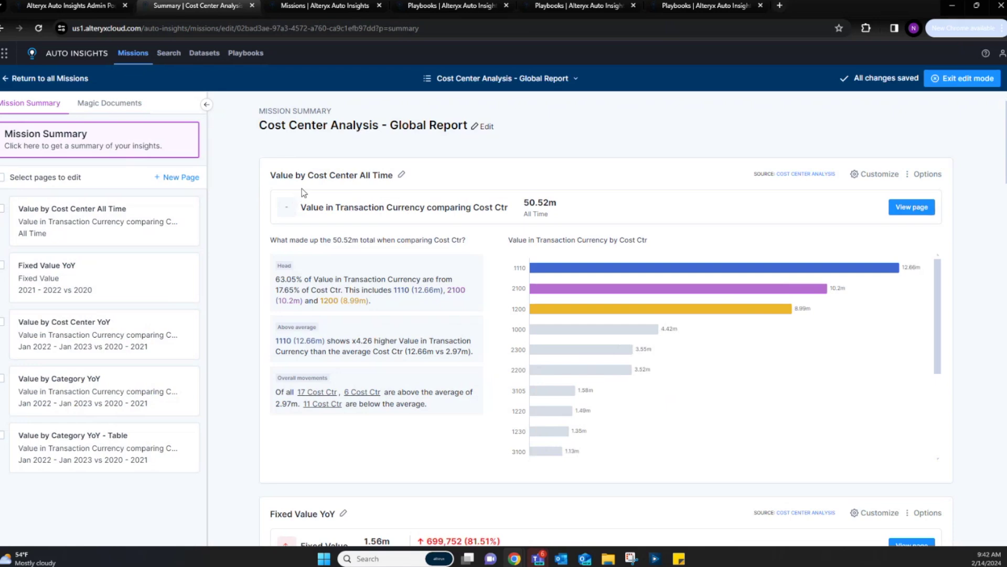
{"action": "scroll", "coordinate": [430, 283], "scroll_direction": "down", "scroll_amount": 8}
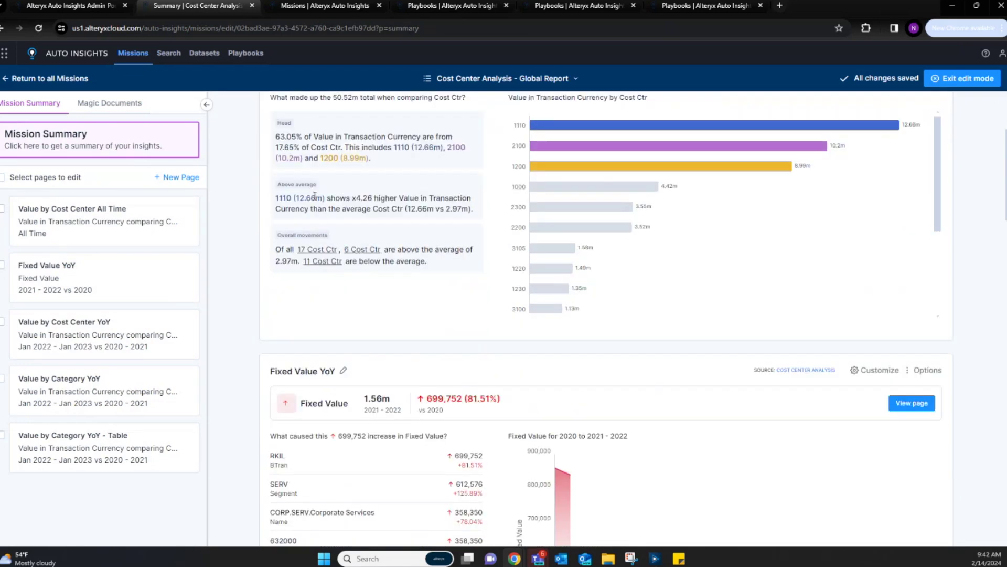
{"action": "scroll", "coordinate": [434, 288], "scroll_direction": "down", "scroll_amount": 10}
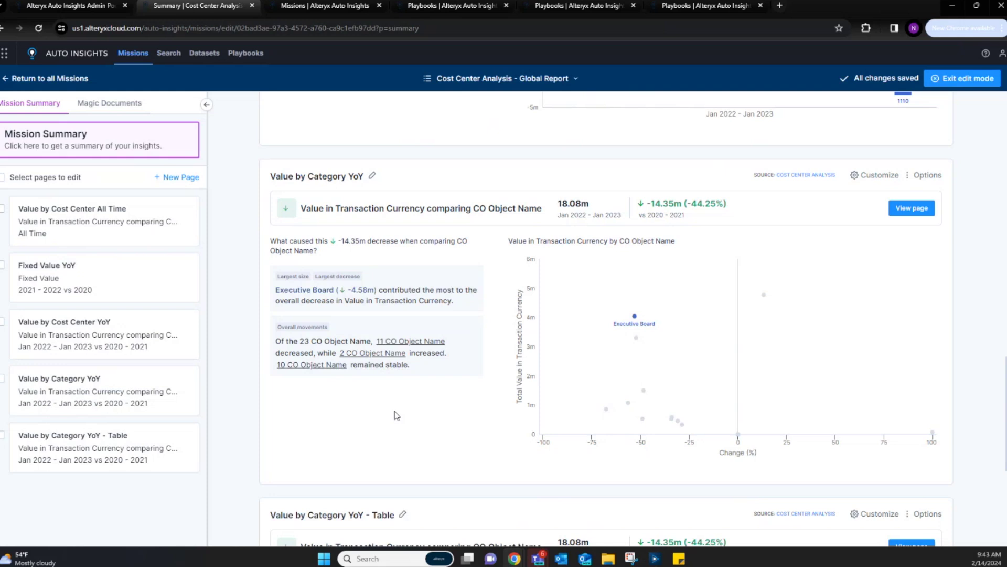
{"action": "left_click", "coordinate": [144, 288]}
{"action": "scroll", "coordinate": [340, 329], "scroll_direction": "up", "scroll_amount": 8}
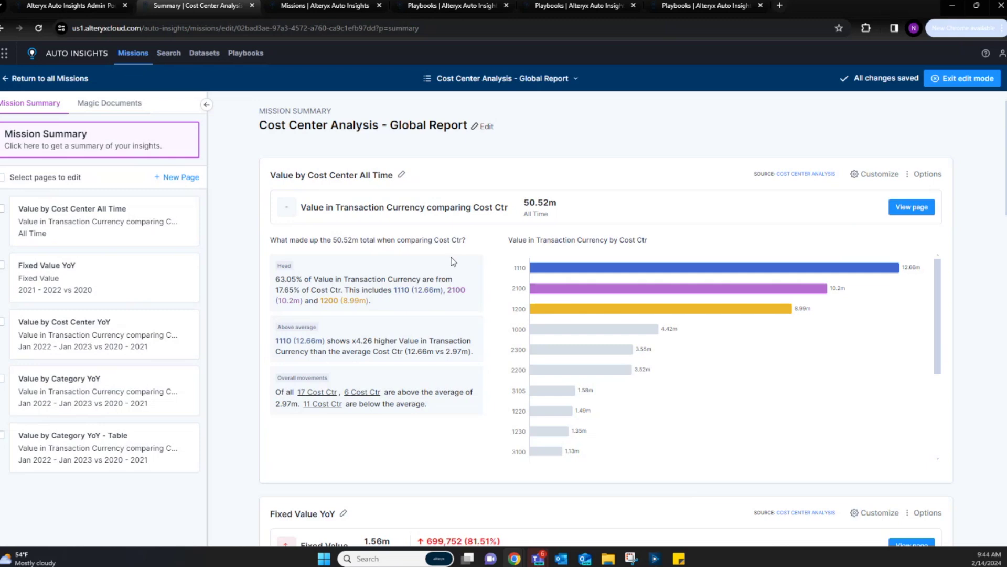
Step: Start a new Magic Documents draft, trying the Email format and switching it to Presentation
{"action": "left_click", "coordinate": [137, 104]}
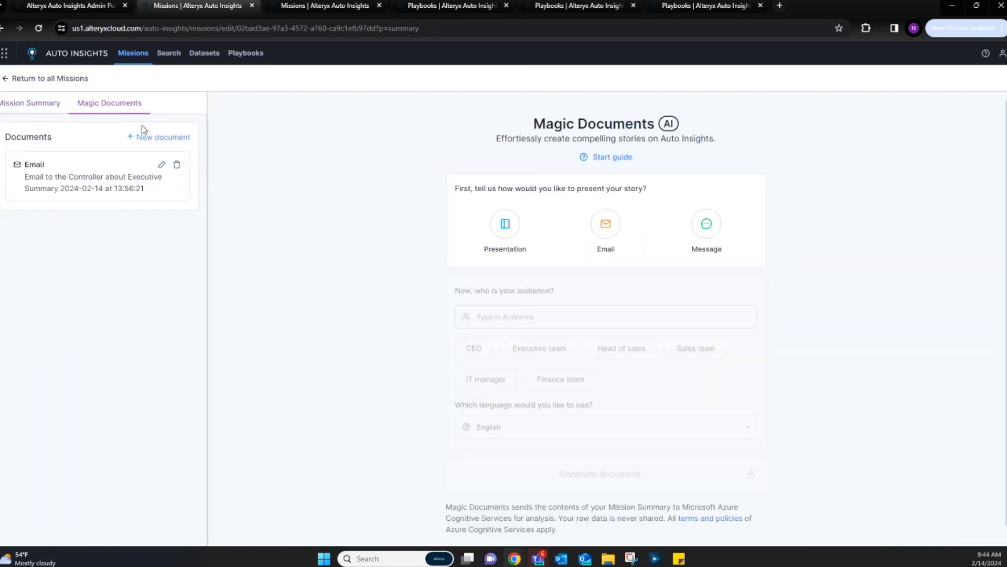
{"action": "left_click", "coordinate": [604, 232]}
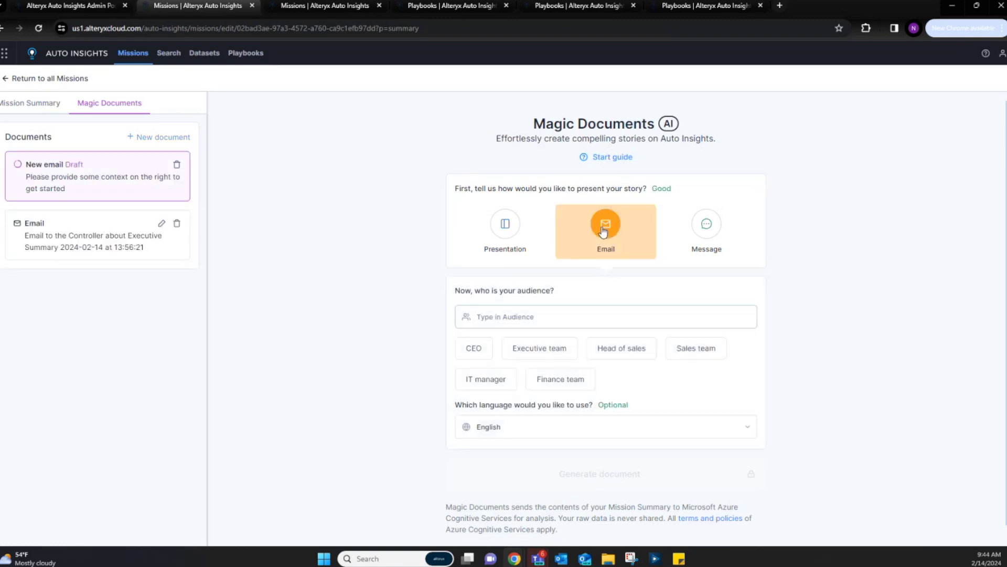
{"action": "left_click", "coordinate": [507, 236]}
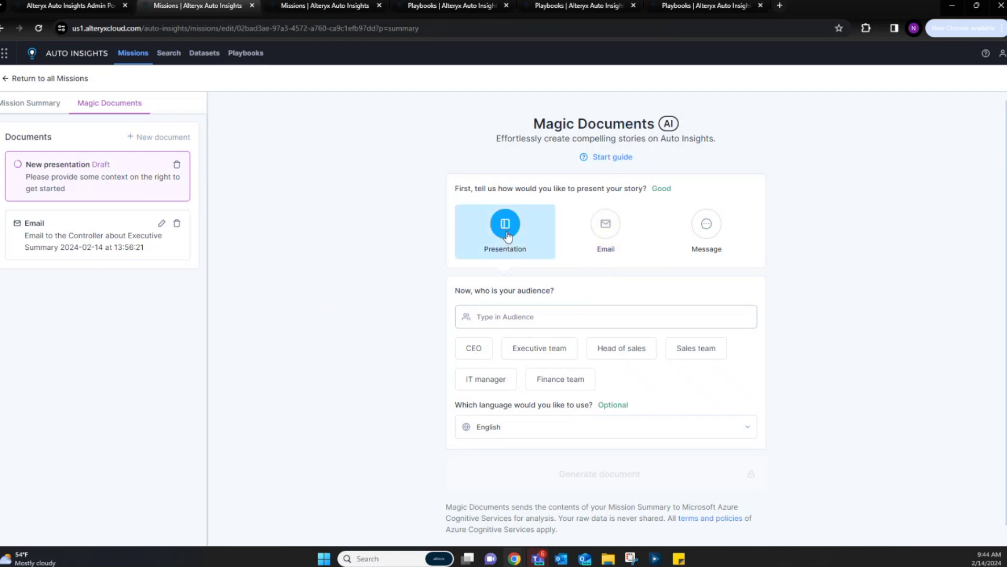
Step: Look back over the Value by Cost Center and Fixed Value YoY insights in the Mission Summary
{"action": "left_click", "coordinate": [53, 104]}
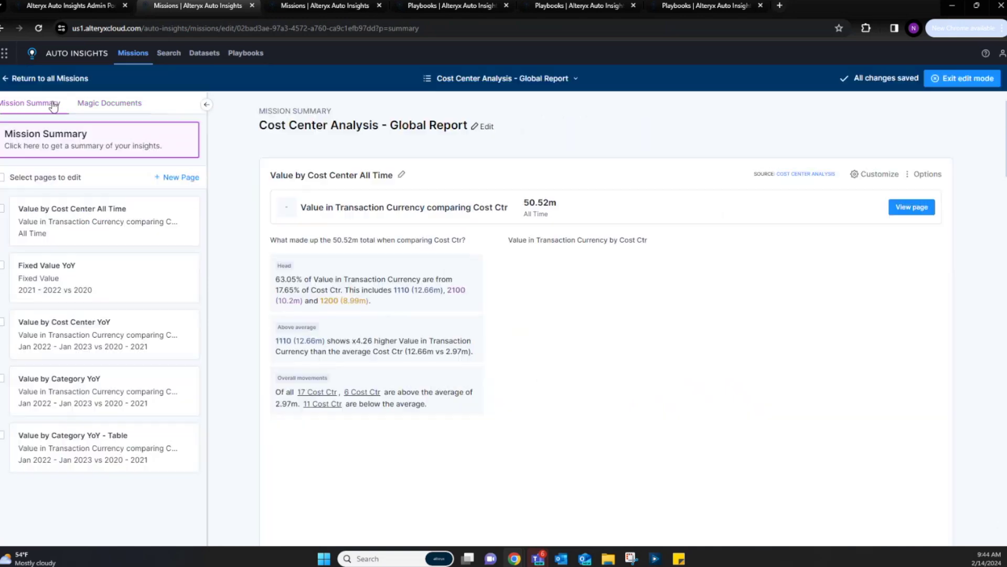
{"action": "scroll", "coordinate": [471, 303], "scroll_direction": "down", "scroll_amount": 10}
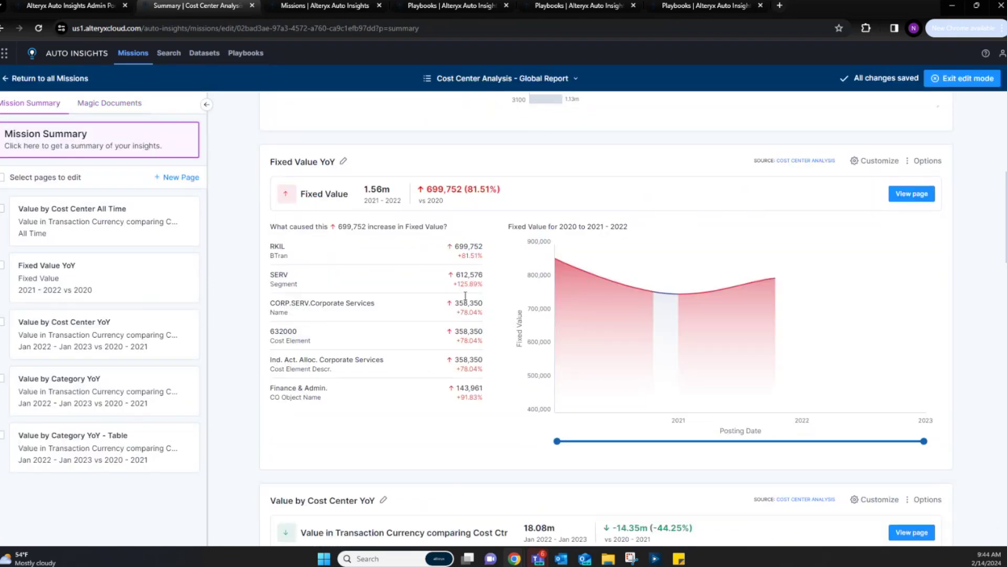
{"action": "scroll", "coordinate": [470, 303], "scroll_direction": "up", "scroll_amount": 10}
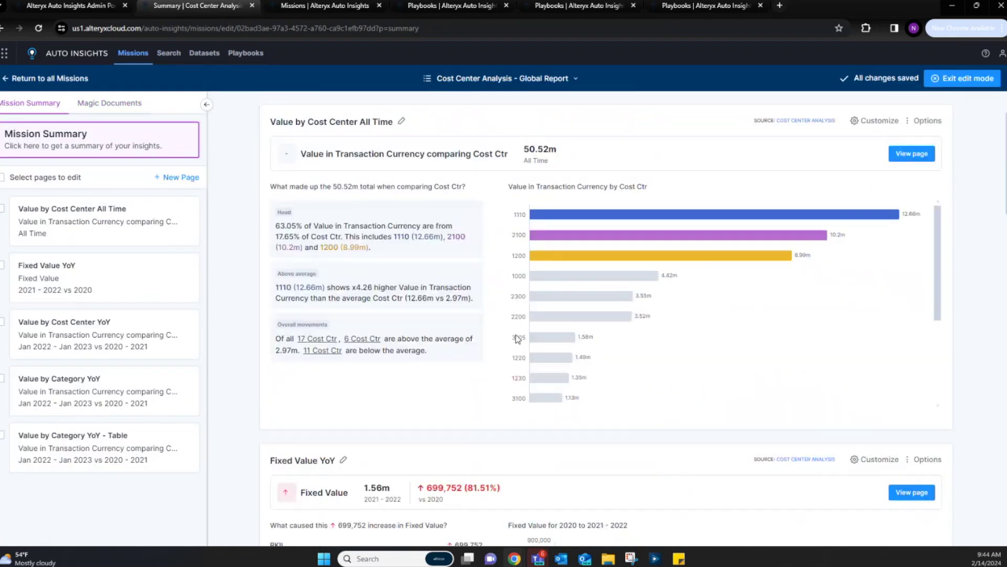
Step: Generate a Magic Documents email in English with Controller as the audience
{"action": "left_click", "coordinate": [128, 103]}
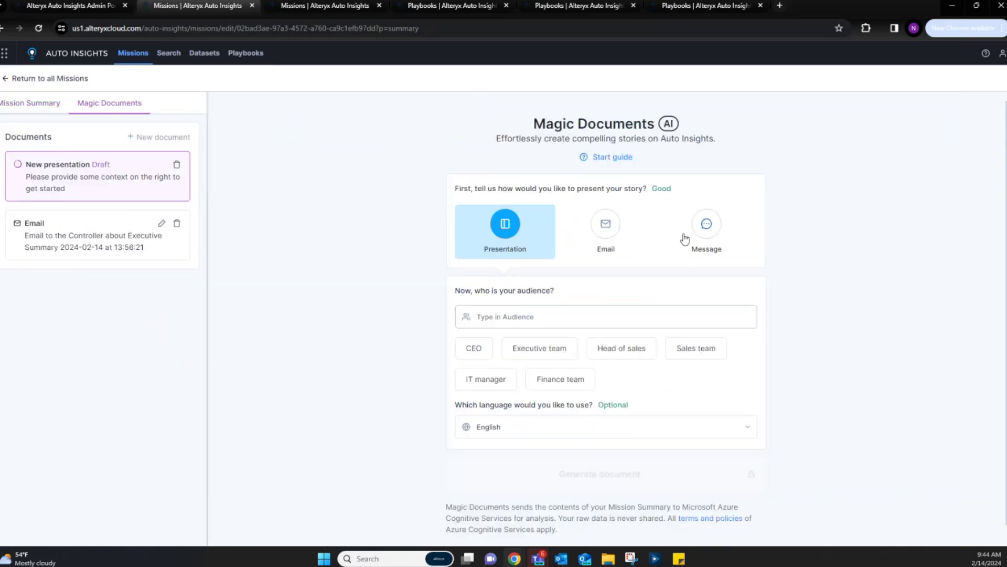
{"action": "left_click", "coordinate": [606, 226]}
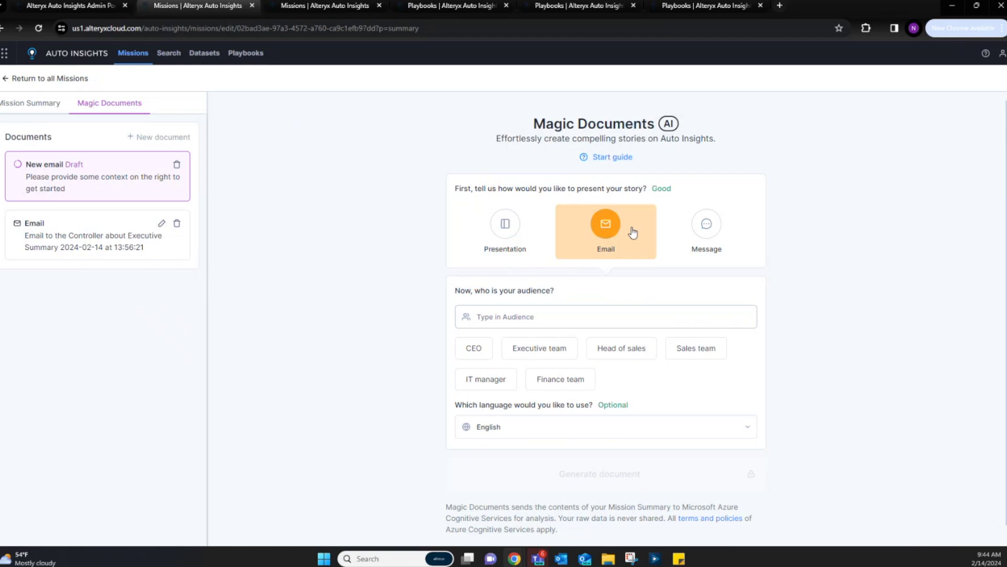
{"action": "left_click", "coordinate": [593, 316]}
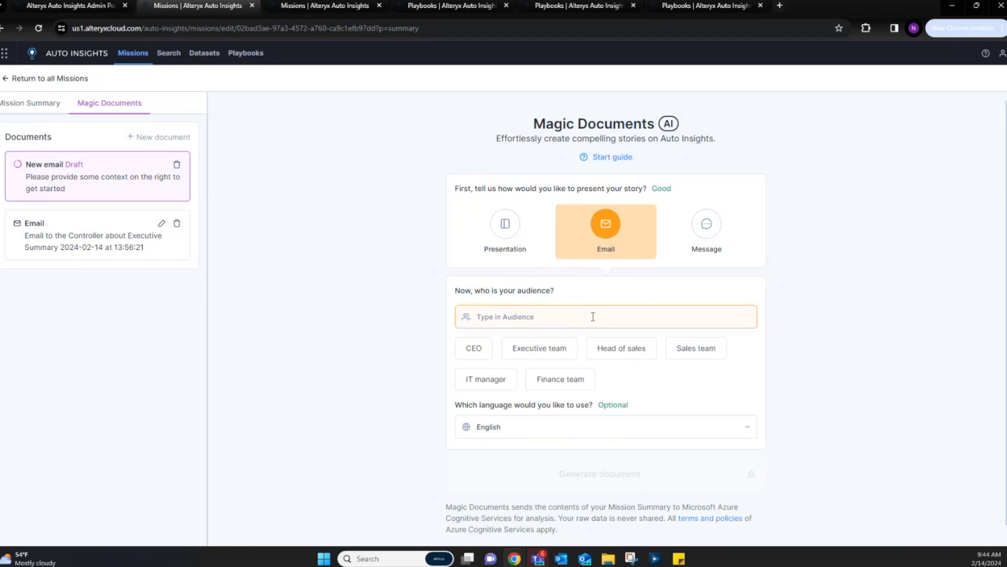
{"action": "type", "text": "Controller"}
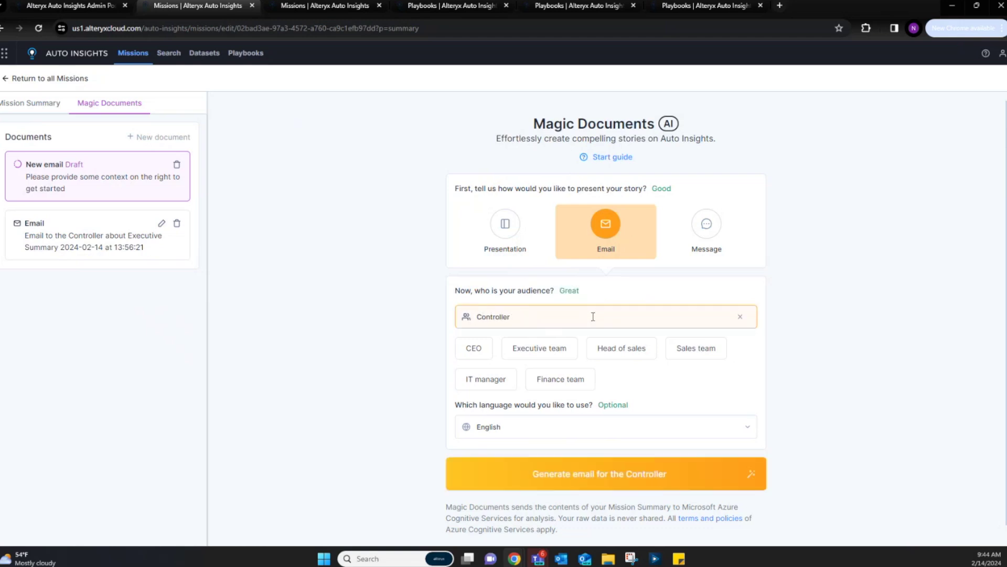
{"action": "left_click", "coordinate": [677, 478]}
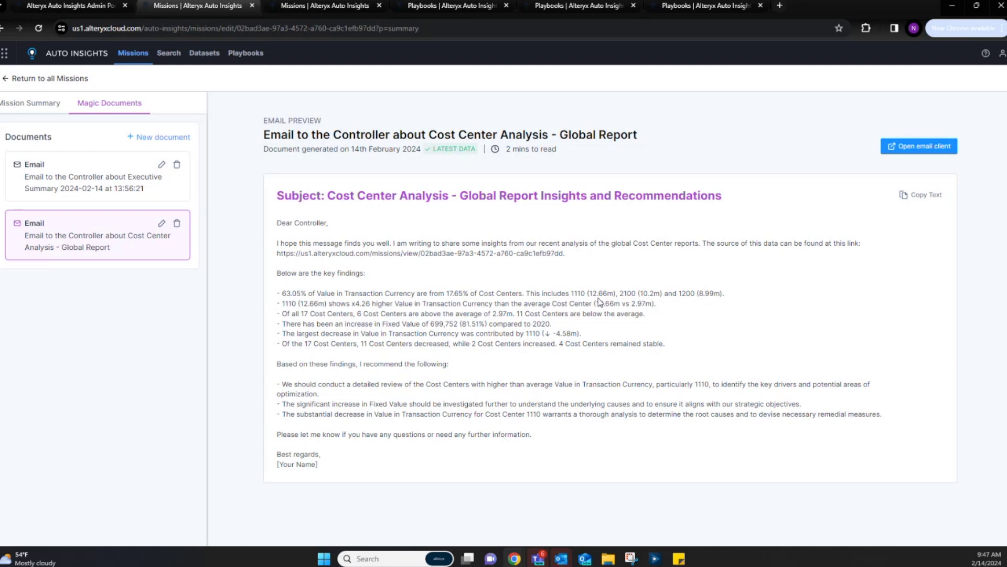
Step: Examine the editing options of the generated Controller email, including its objective, and return to the Mission Summary
{"action": "left_click", "coordinate": [162, 223]}
{"action": "left_click_drag", "start_coordinate": [185, 256], "coordinate": [184, 266]}
{"action": "left_click_drag", "start_coordinate": [102, 353], "coordinate": [2, 357]}
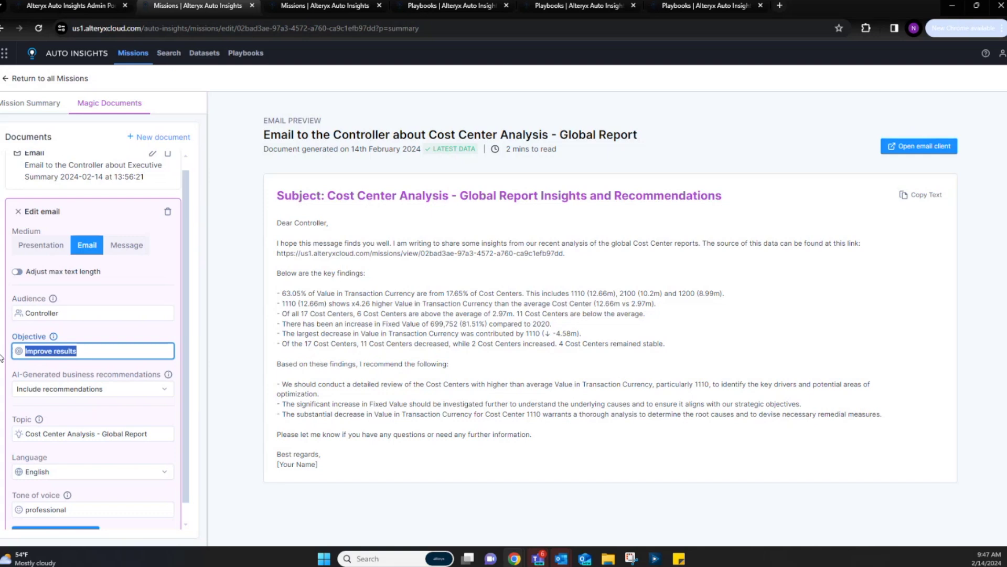
{"action": "left_click", "coordinate": [50, 102]}
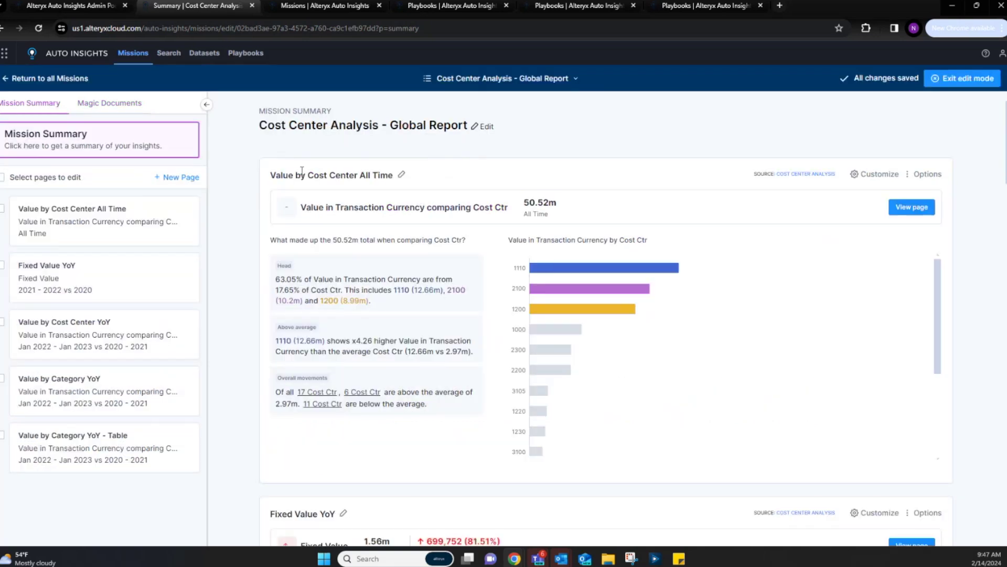
Step: Switch to Alteryx Designer to view the CostCenterAnalysis_Complete workflow and its output options, and return to the Mission Summary in the browser
{"action": "left_click", "coordinate": [656, 559]}
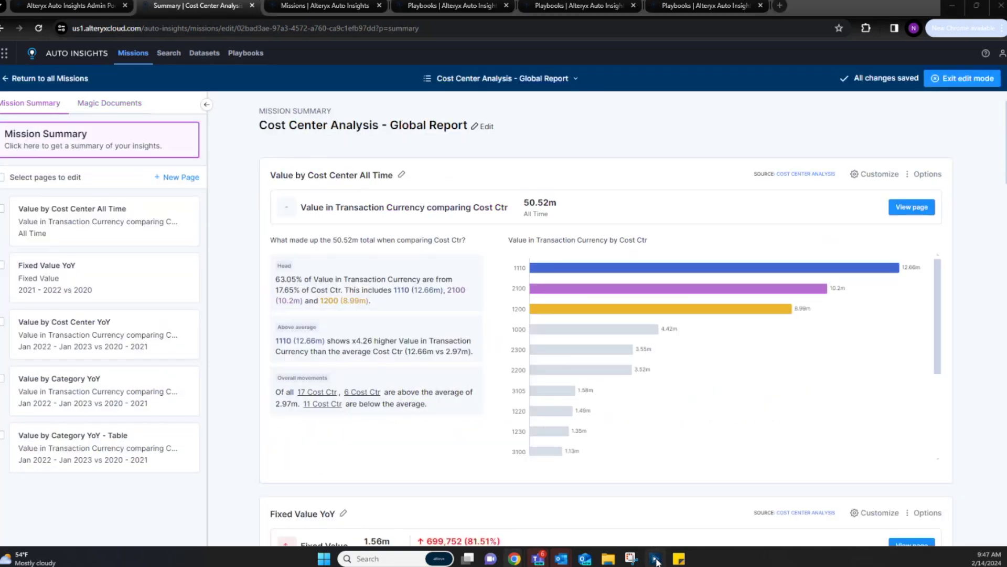
{"action": "left_click_drag", "start_coordinate": [715, 166], "coordinate": [593, 165]}
{"action": "double_click", "coordinate": [593, 164]}
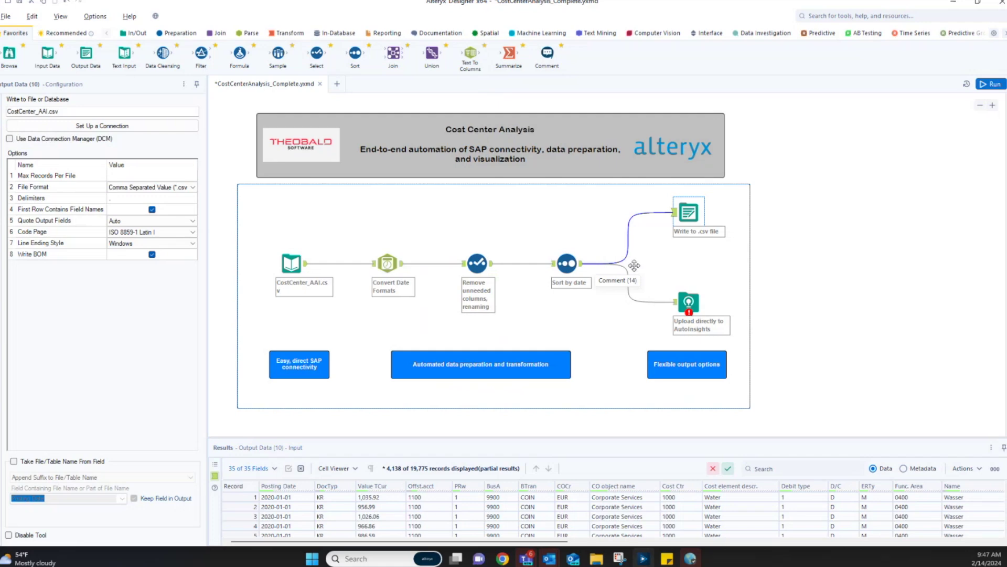
{"action": "left_click", "coordinate": [953, 2]}
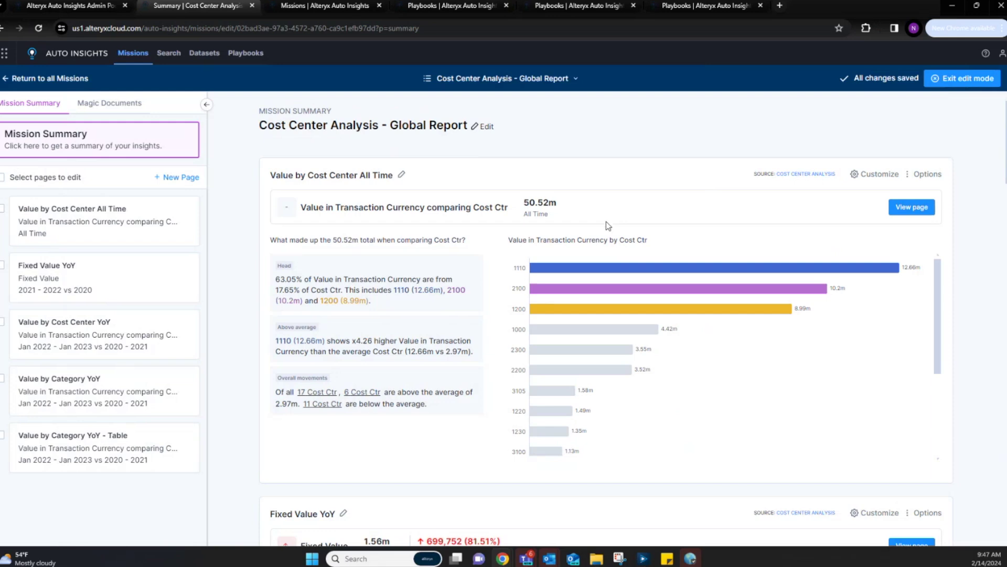